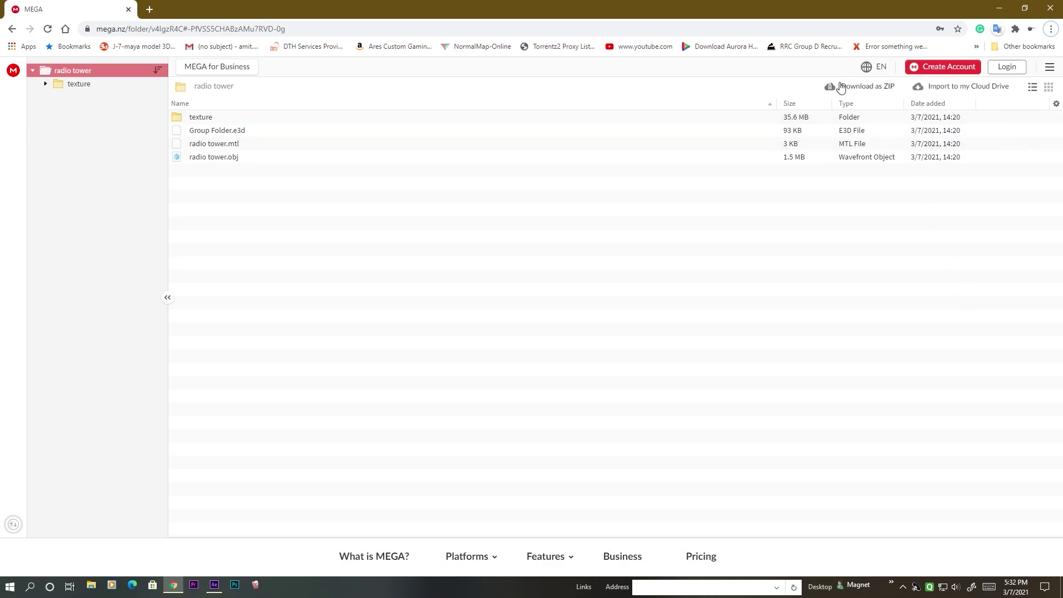
Step: Download the shared radio tower folder from MEGA as radio tower.zip
{"action": "left_click", "coordinate": [867, 91]}
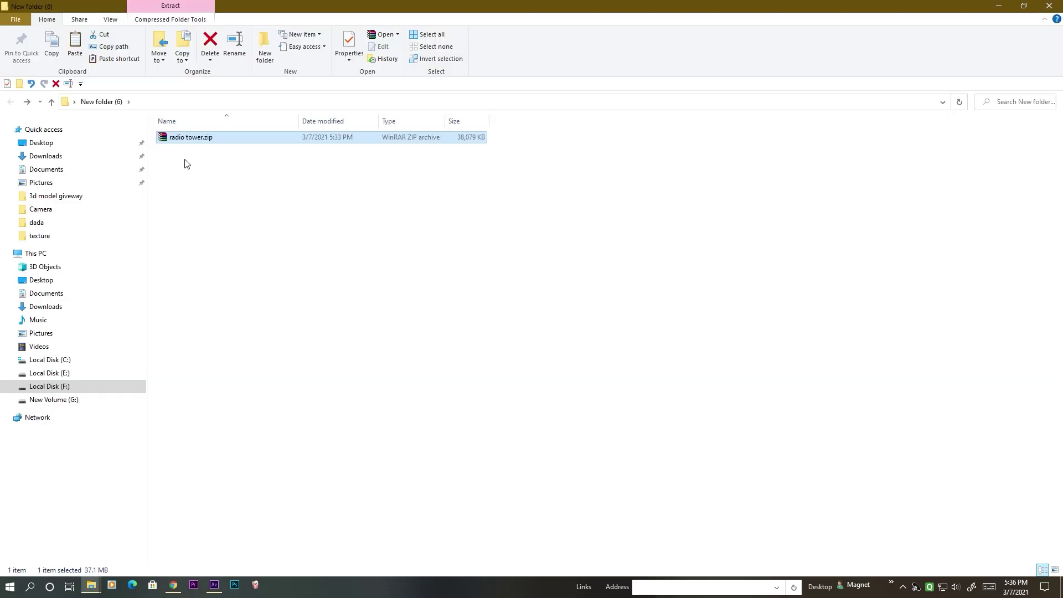
Step: Extract radio tower.zip to a radio tower folder and open its inner subfolder
{"action": "right_click", "coordinate": [212, 137]}
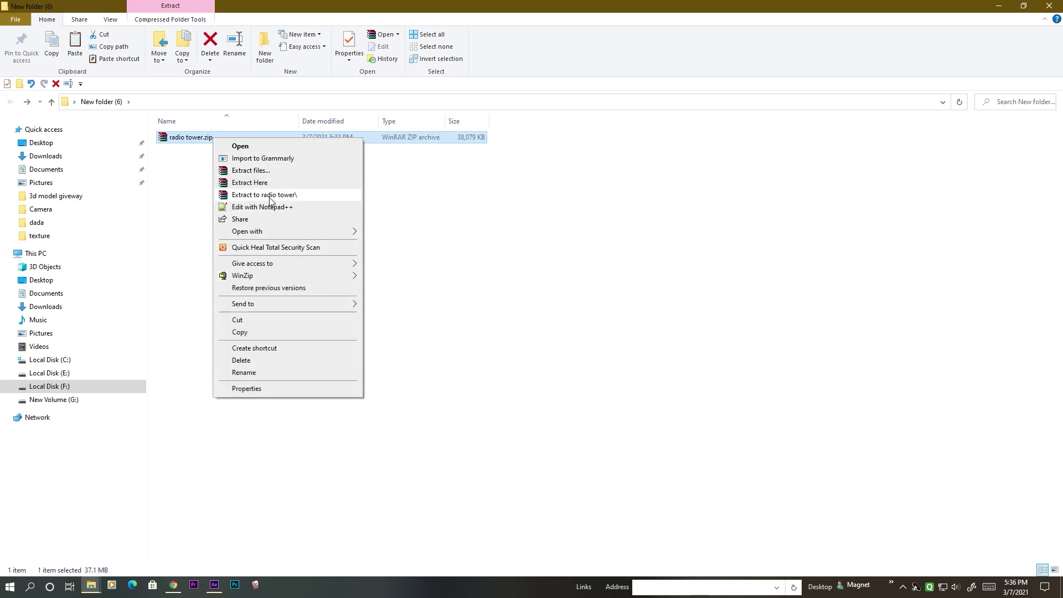
{"action": "left_click", "coordinate": [249, 194]}
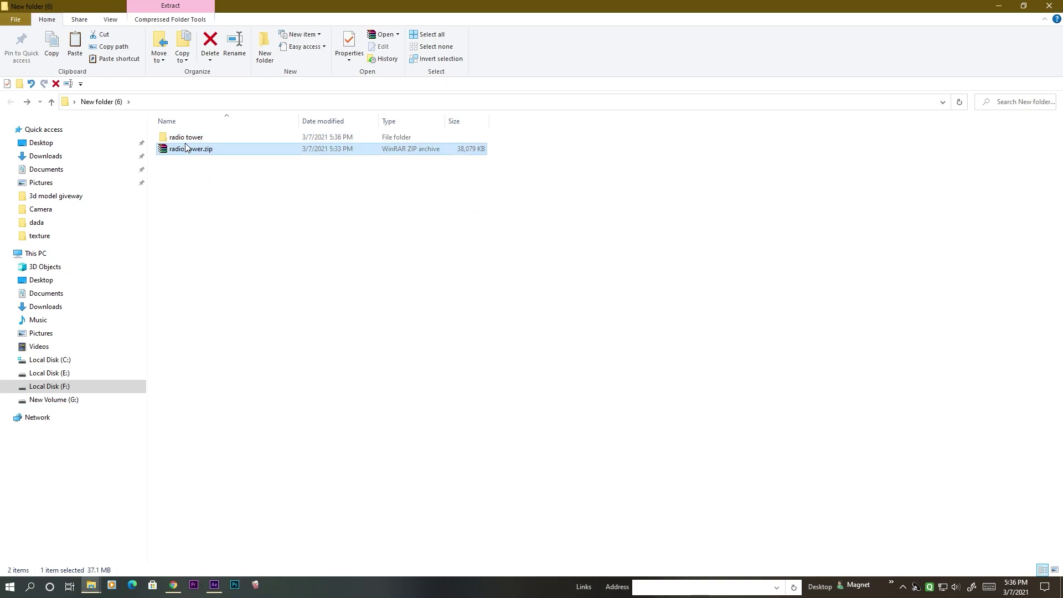
{"action": "double_click", "coordinate": [189, 138]}
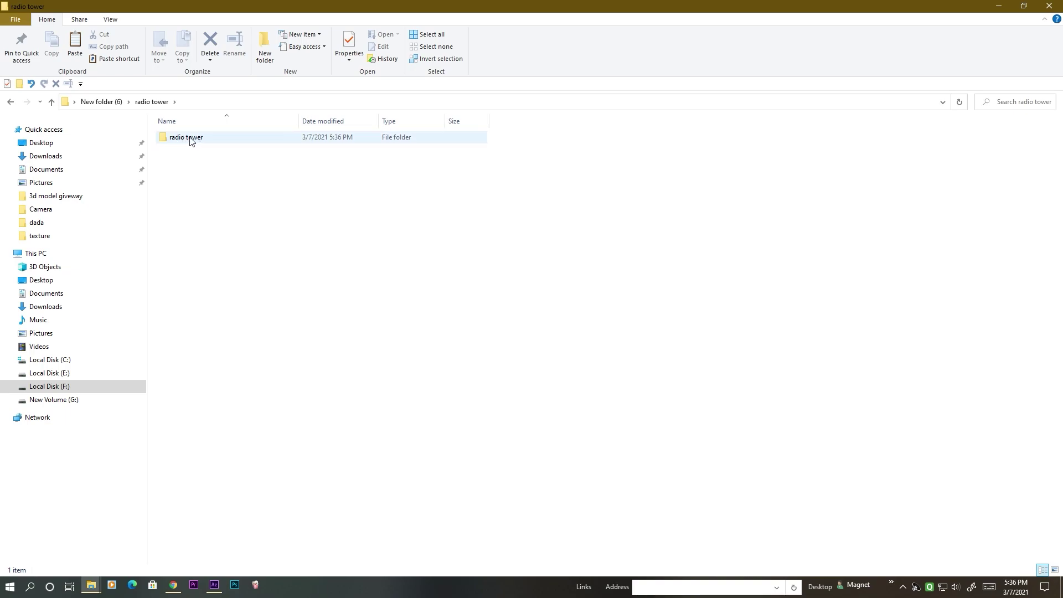
{"action": "double_click", "coordinate": [189, 139]}
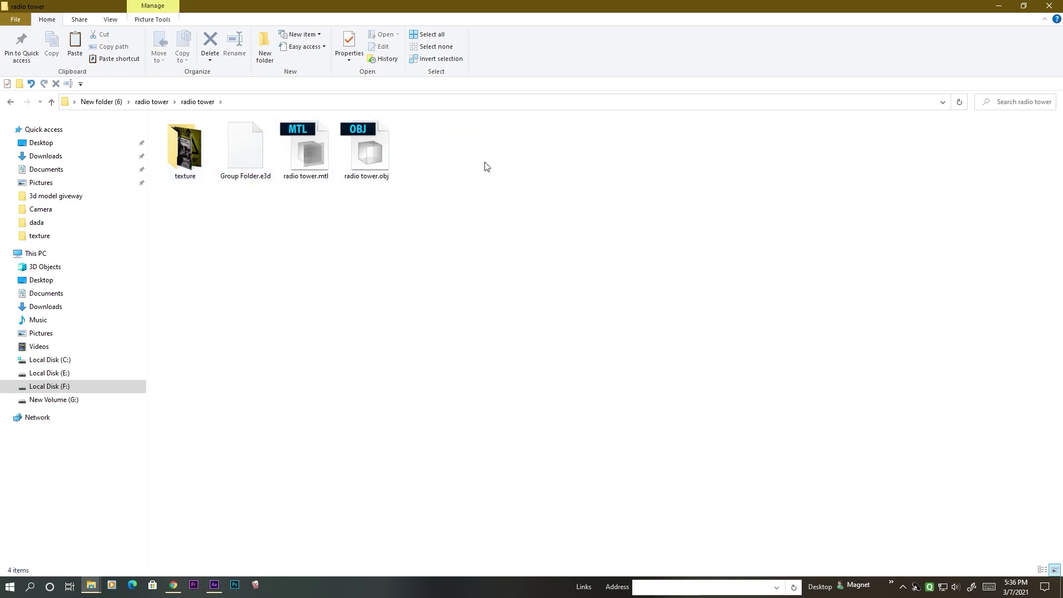
Step: Check the radio tower.obj, radio tower.mtl and Group Folder.e3d files and the Textures folder
{"action": "left_click", "coordinate": [366, 143]}
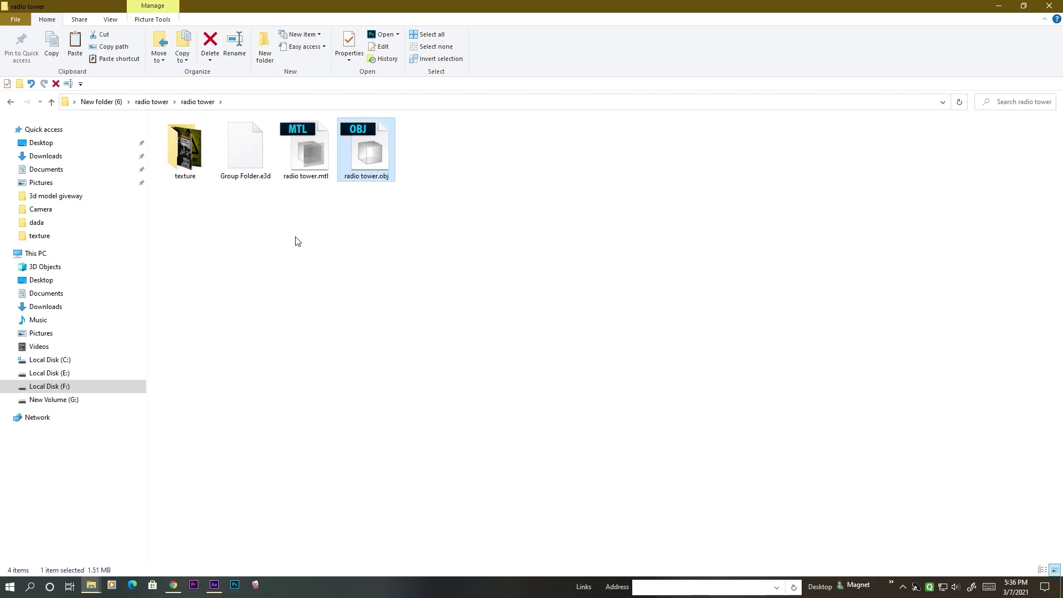
{"action": "left_click", "coordinate": [306, 151]}
{"action": "left_click", "coordinate": [239, 160]}
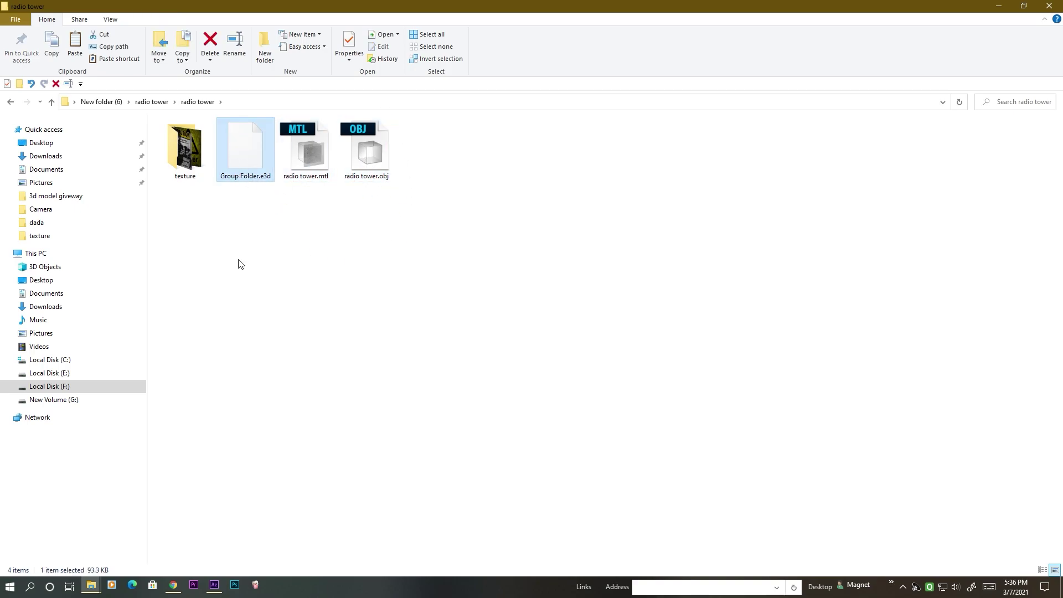
{"action": "double_click", "coordinate": [196, 141]}
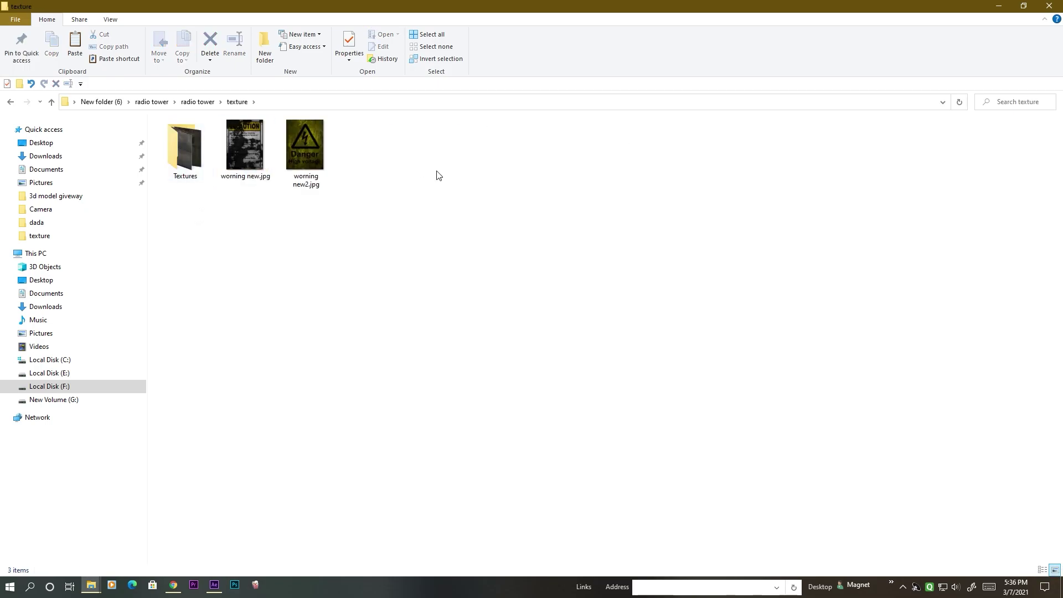
{"action": "left_click", "coordinate": [190, 142]}
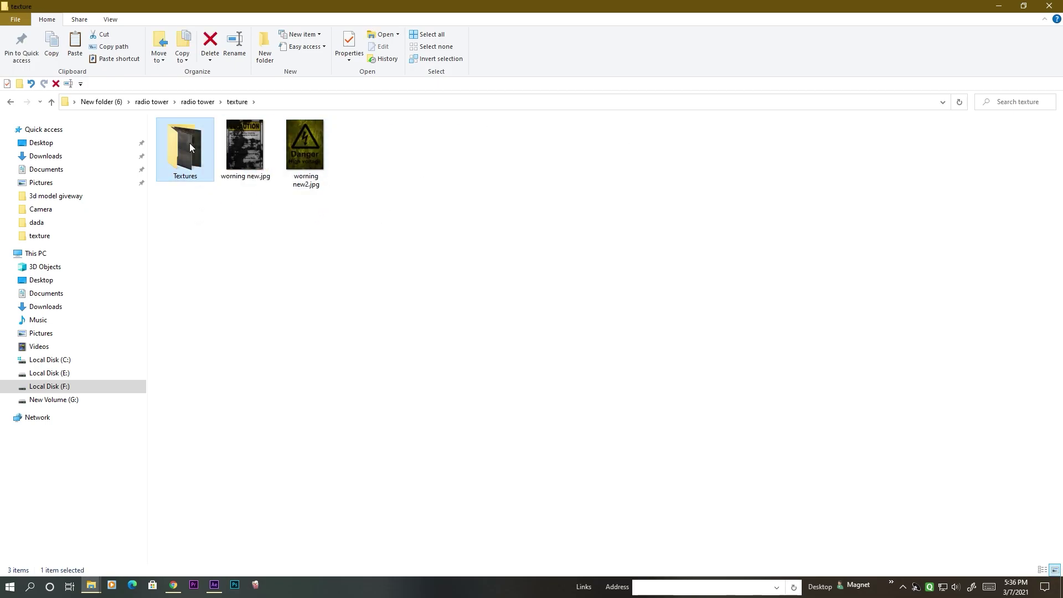
{"action": "double_click", "coordinate": [189, 143]}
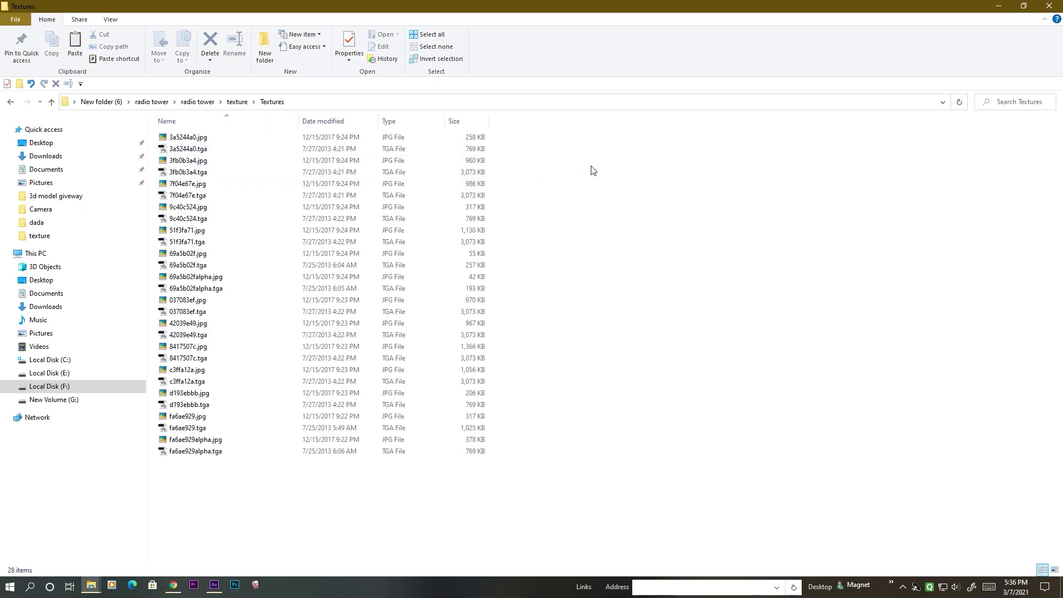
Step: Return to the top level and copy the radio tower folder
{"action": "left_click", "coordinate": [51, 102]}
{"action": "left_click", "coordinate": [51, 102]}
{"action": "left_click", "coordinate": [51, 101]}
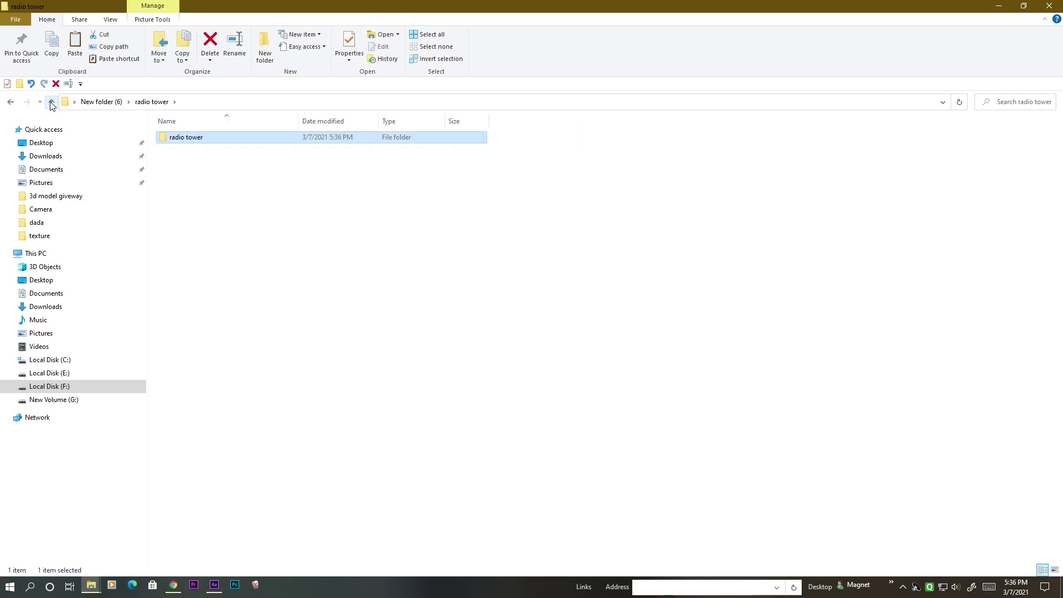
{"action": "right_click", "coordinate": [192, 143]}
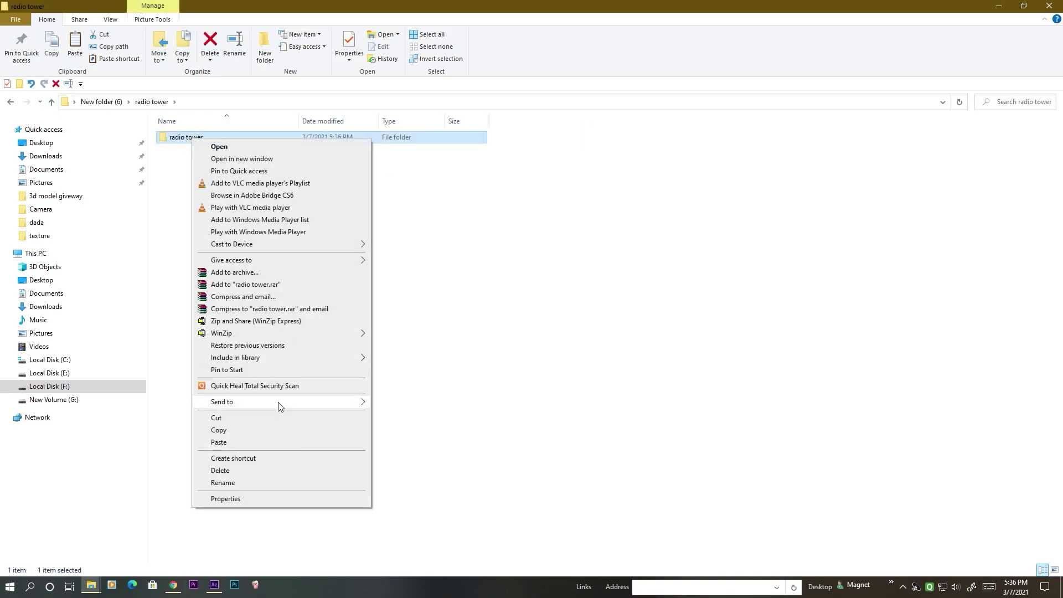
{"action": "left_click", "coordinate": [220, 433]}
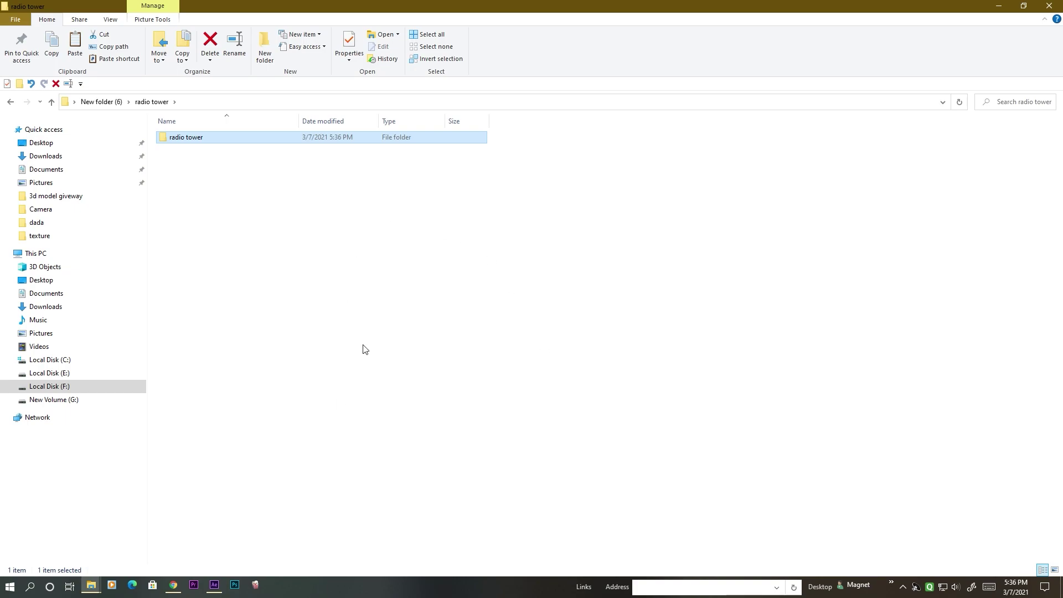
Step: Minimize File Explorer and bring After Effects back to the front
{"action": "left_click", "coordinate": [998, 6]}
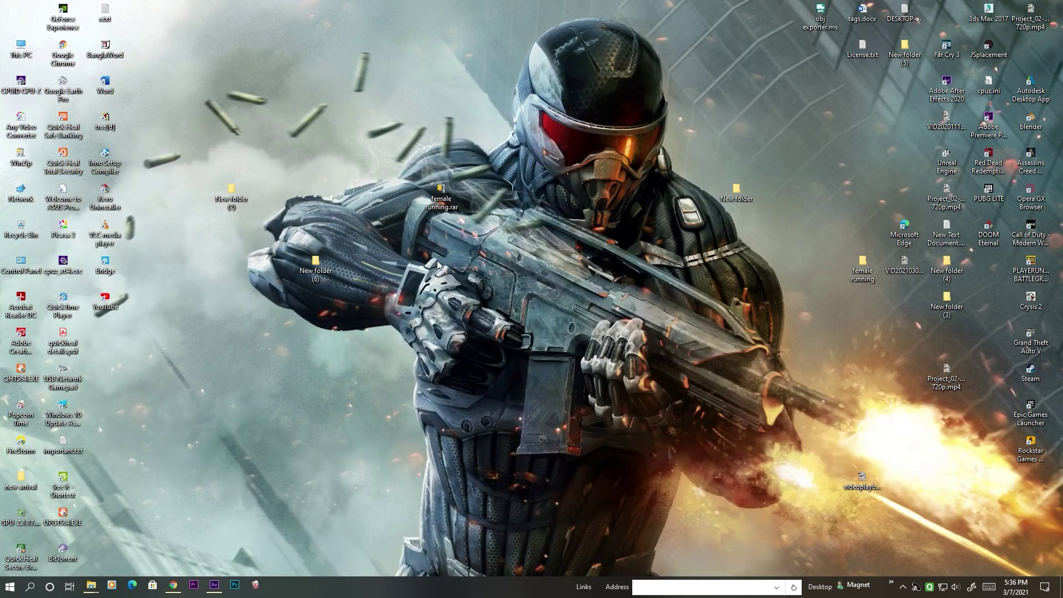
{"action": "left_click", "coordinate": [215, 588]}
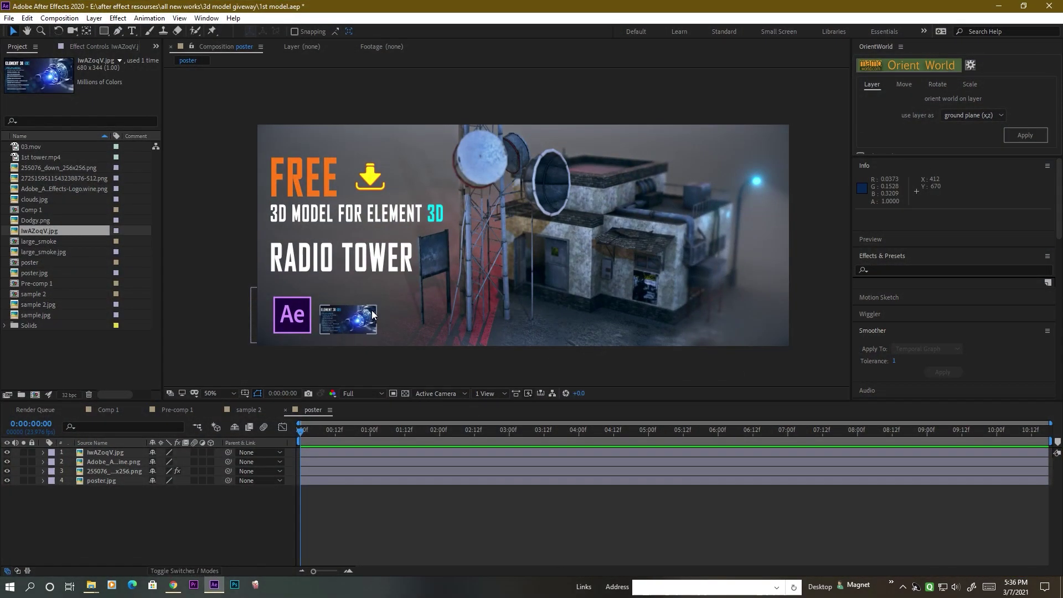
{"action": "left_click", "coordinate": [219, 328]}
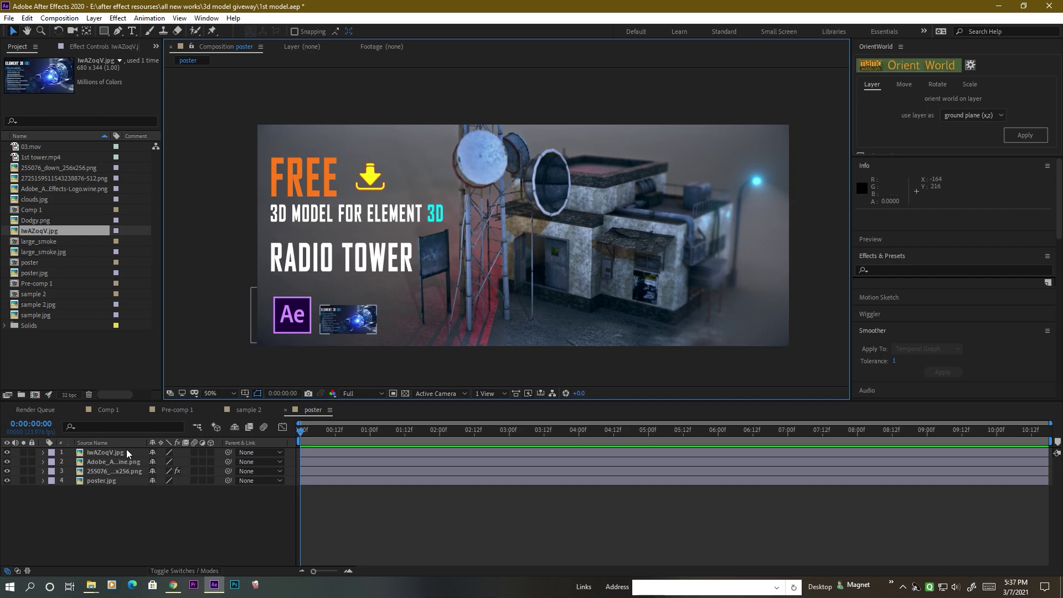
Step: Create a new composition, Comp 2, with width 1920 (1920 x 800)
{"action": "left_click", "coordinate": [60, 18]}
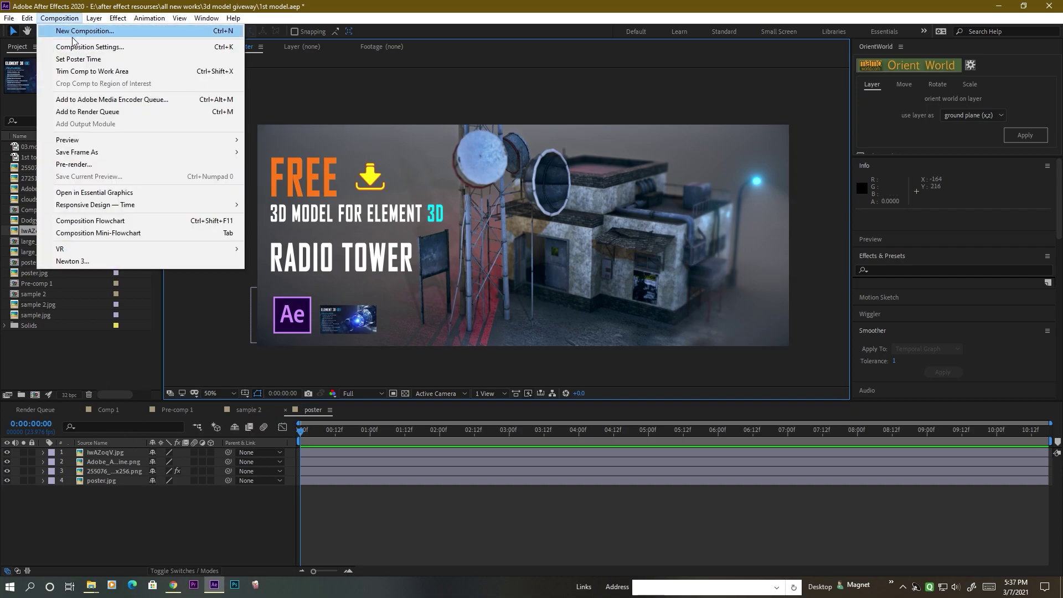
{"action": "left_click", "coordinate": [72, 32]}
{"action": "key", "text": "Tab"}
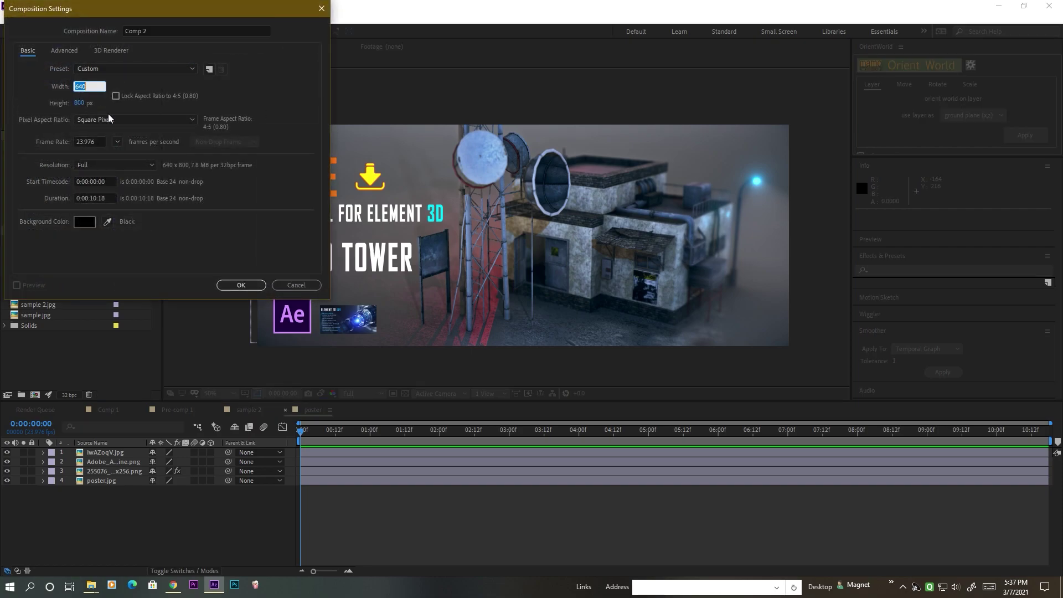
{"action": "type", "text": "1920"}
{"action": "left_click", "coordinate": [238, 285]}
{"action": "right_click", "coordinate": [102, 480]}
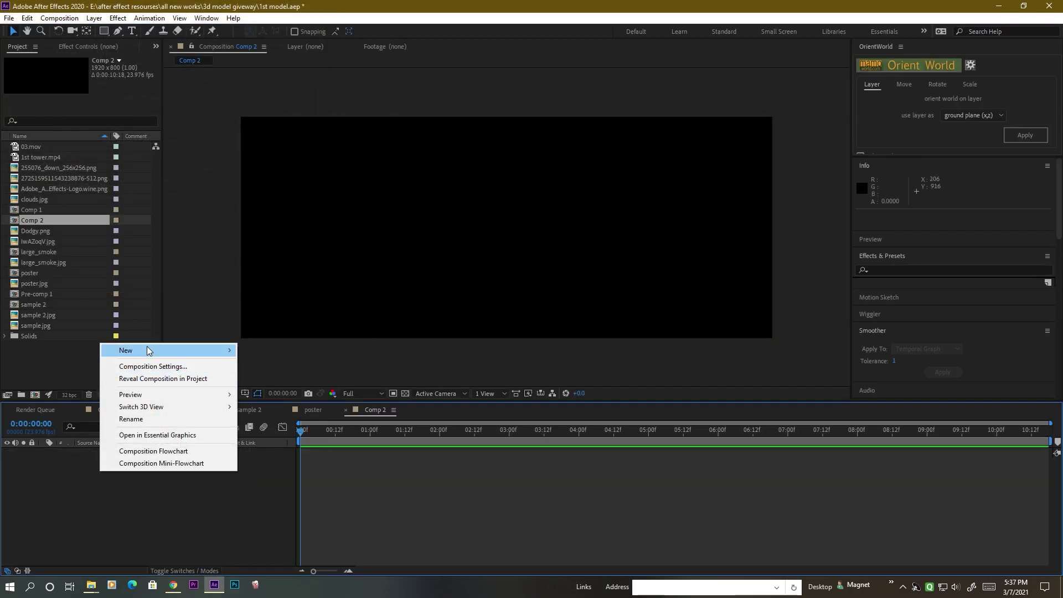
Step: Add a new solid layer, Gray Solid 1, with default settings
{"action": "mouse_move", "coordinate": [147, 348]}
{"action": "left_click", "coordinate": [277, 378]}
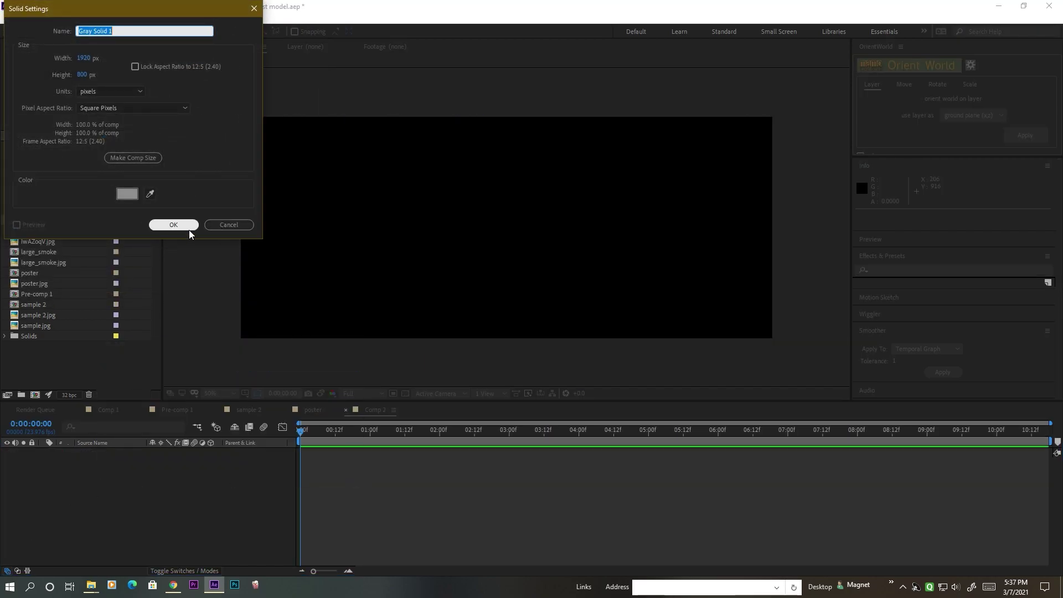
{"action": "left_click", "coordinate": [172, 221]}
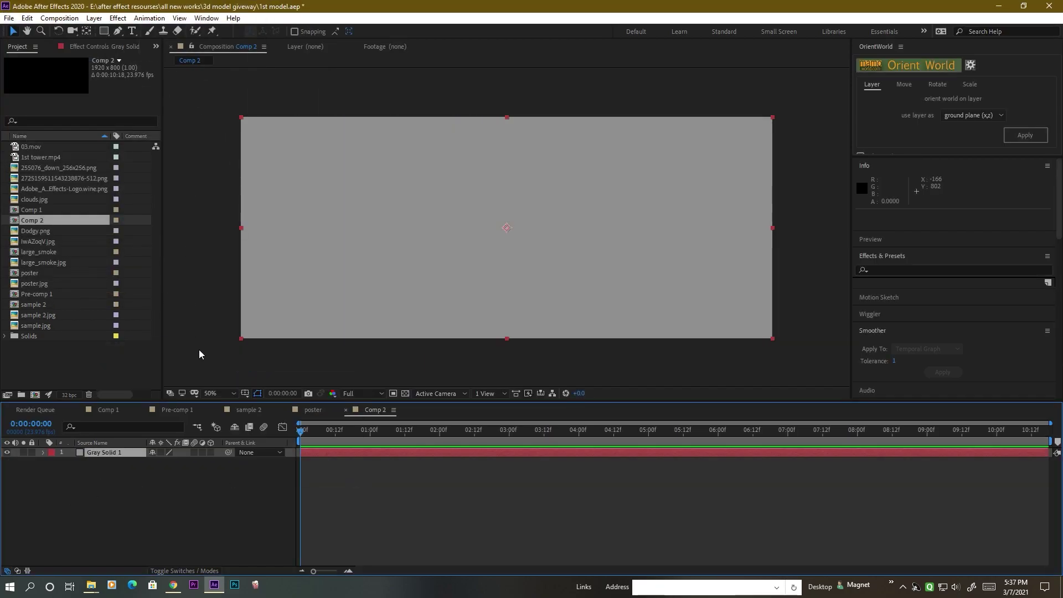
Step: Apply the Video Copilot Element effect to Gray Solid 1
{"action": "left_click", "coordinate": [908, 272]}
{"action": "scroll", "coordinate": [896, 354], "scroll_direction": "down", "scroll_amount": 5}
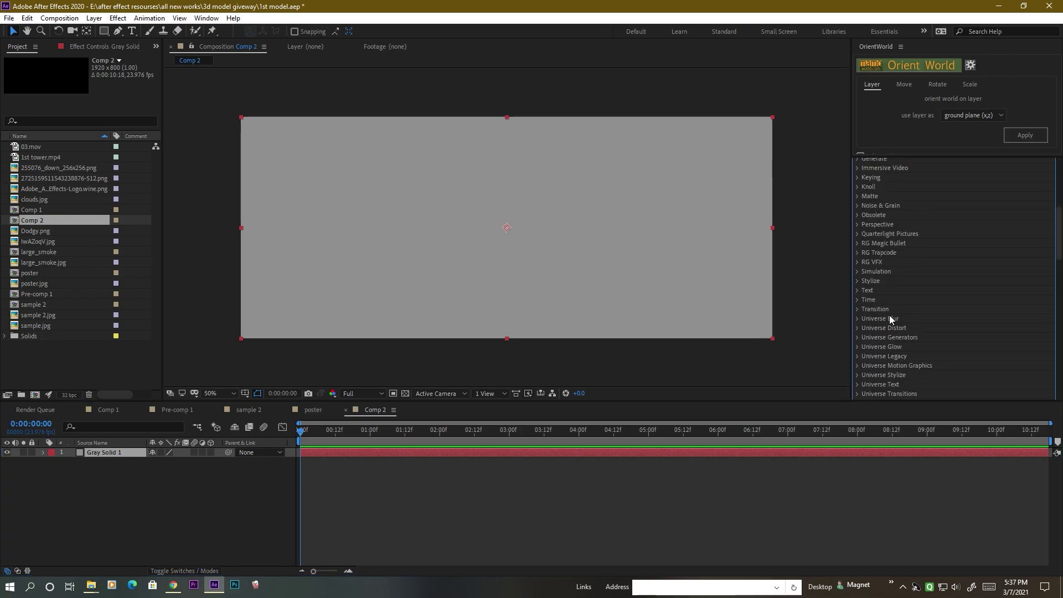
{"action": "scroll", "coordinate": [885, 329], "scroll_direction": "down", "scroll_amount": 3}
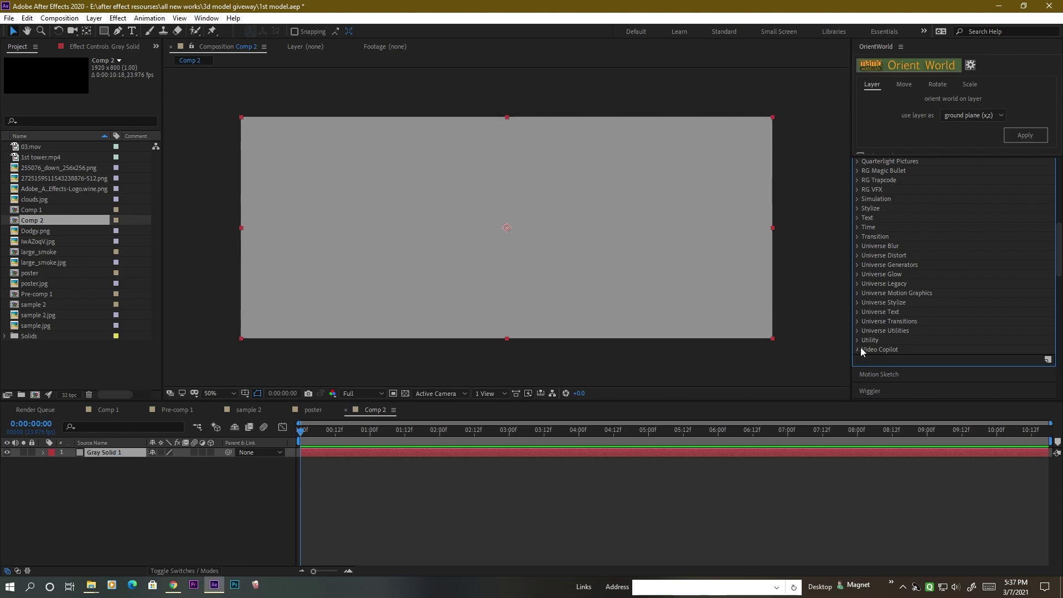
{"action": "left_click", "coordinate": [858, 350]}
{"action": "scroll", "coordinate": [912, 288], "scroll_direction": "down", "scroll_amount": 2}
{"action": "double_click", "coordinate": [893, 310]}
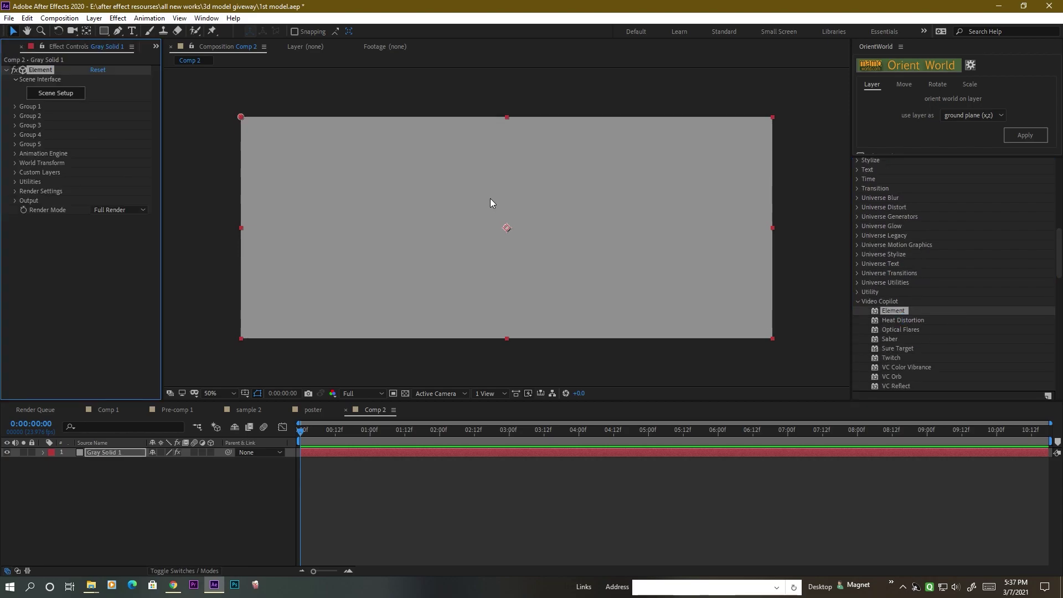
Step: Open Element's Scene Setup and show the radio tower (3) folder's models in the library
{"action": "left_click", "coordinate": [59, 95]}
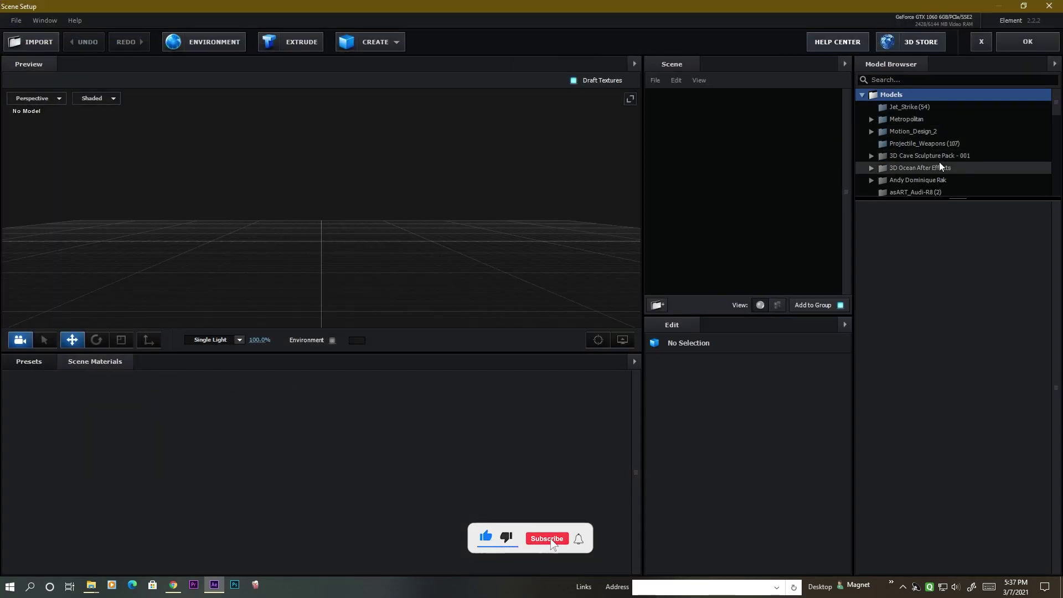
{"action": "scroll", "coordinate": [938, 161], "scroll_direction": "down", "scroll_amount": 6}
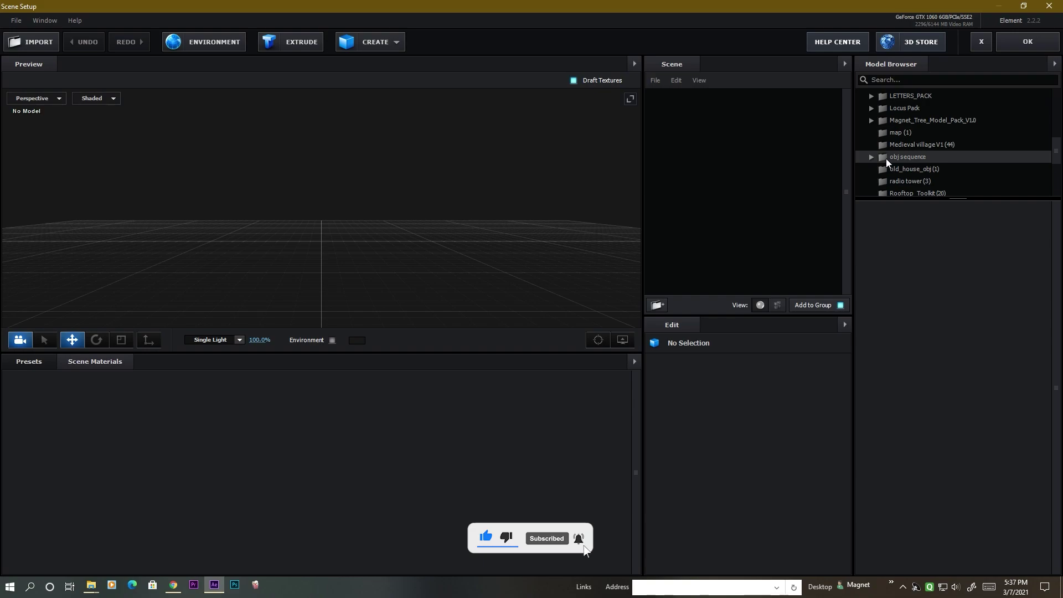
{"action": "scroll", "coordinate": [895, 164], "scroll_direction": "down", "scroll_amount": 3}
{"action": "left_click", "coordinate": [912, 141]}
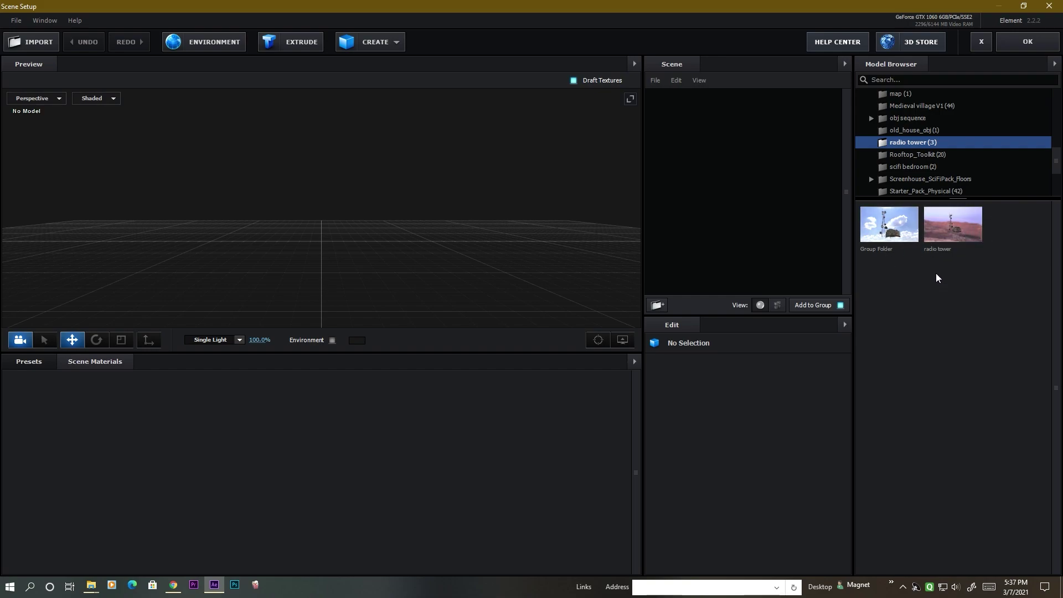
{"action": "left_click_drag", "start_coordinate": [386, 258], "coordinate": [421, 254]}
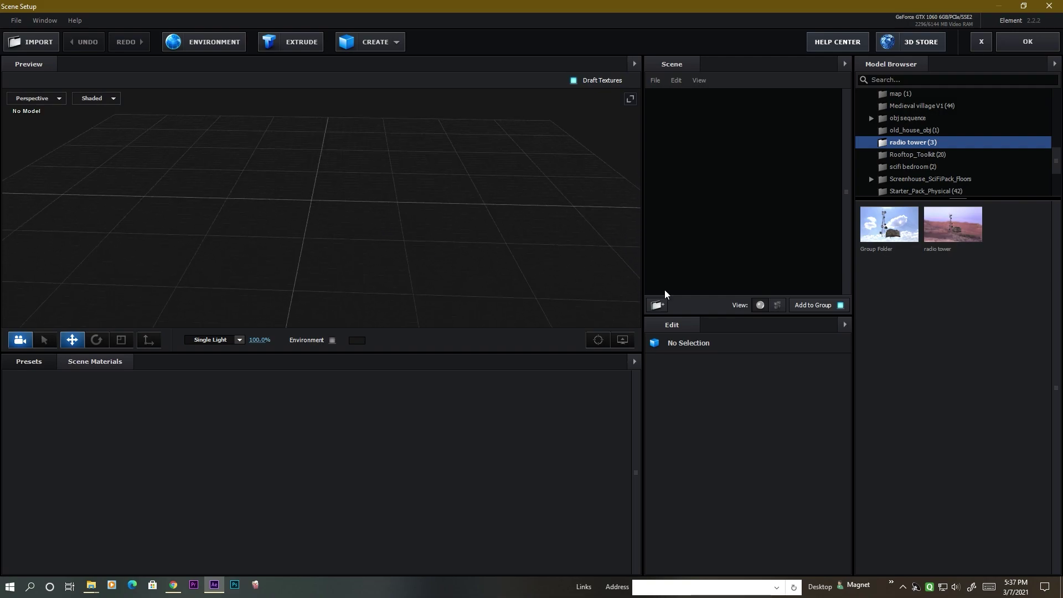
Step: Load the Group Folder model and expand its nested group to list the eleven models
{"action": "left_click", "coordinate": [886, 230]}
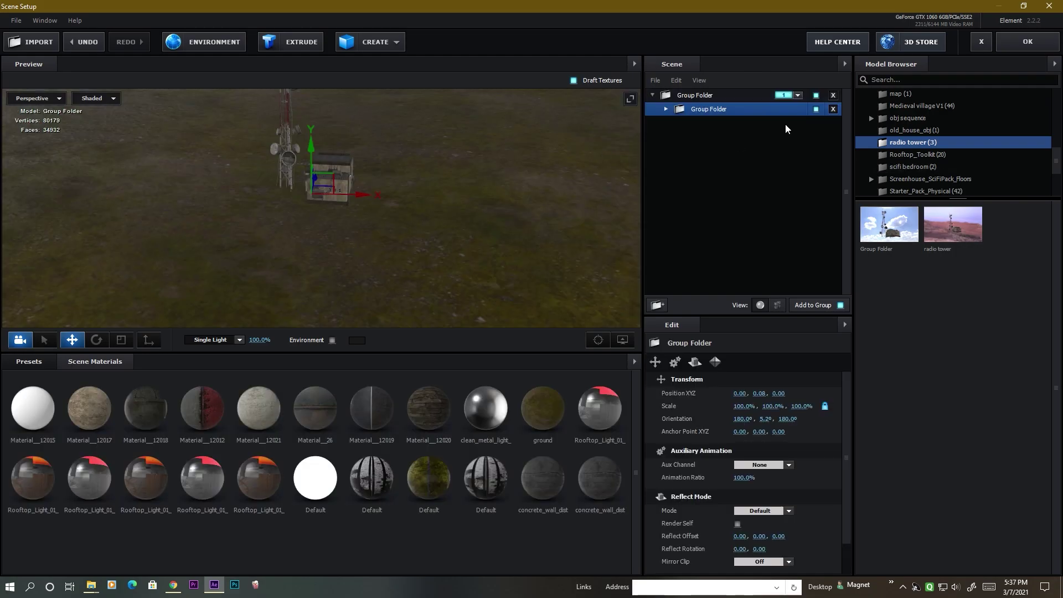
{"action": "left_click", "coordinate": [666, 109]}
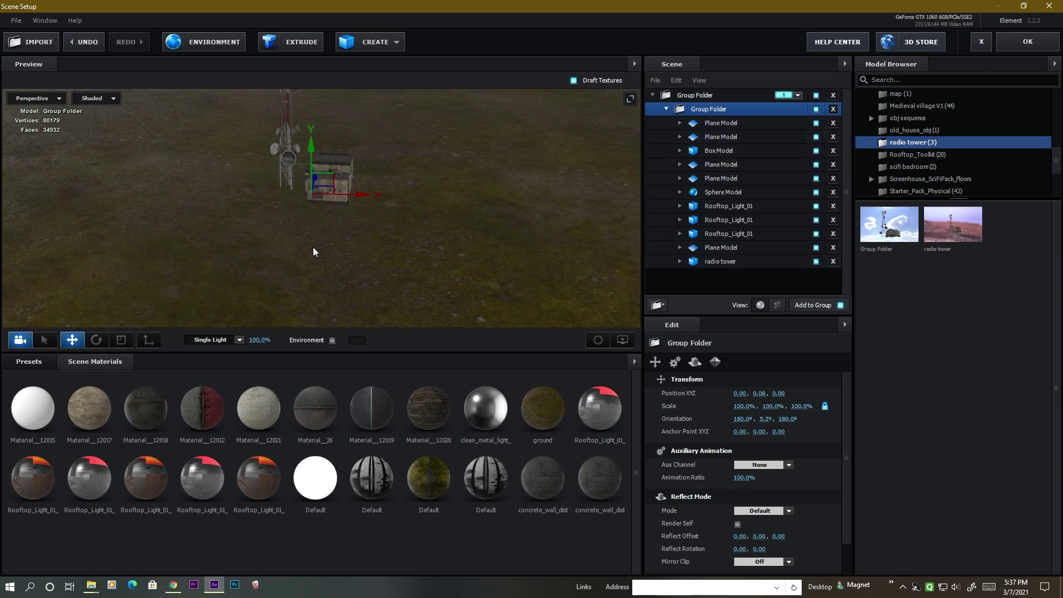
{"action": "left_click_drag", "start_coordinate": [313, 249], "coordinate": [385, 202]}
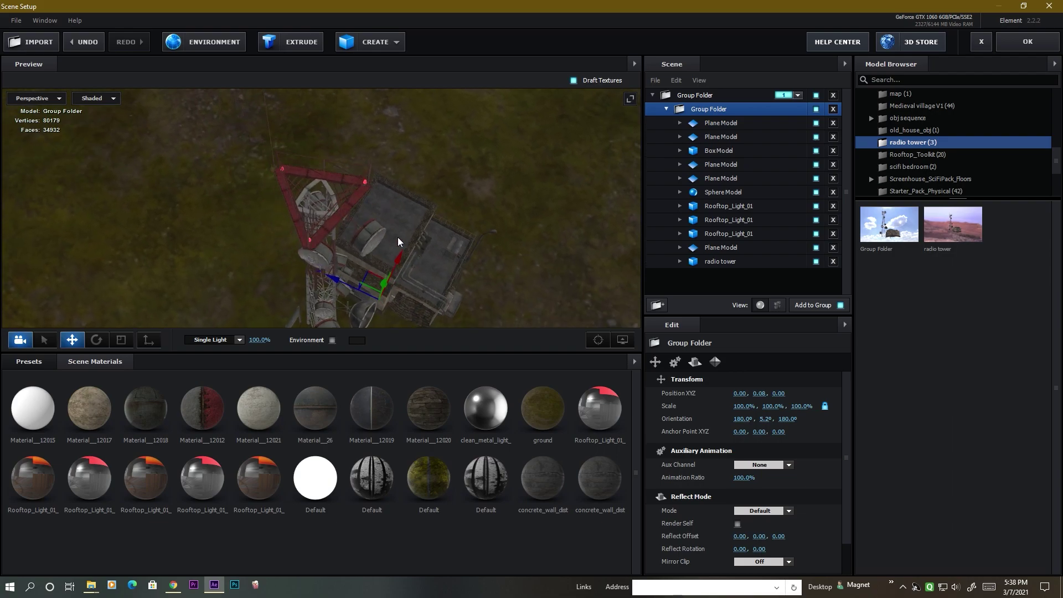
{"action": "left_click_drag", "start_coordinate": [398, 241], "coordinate": [414, 217]}
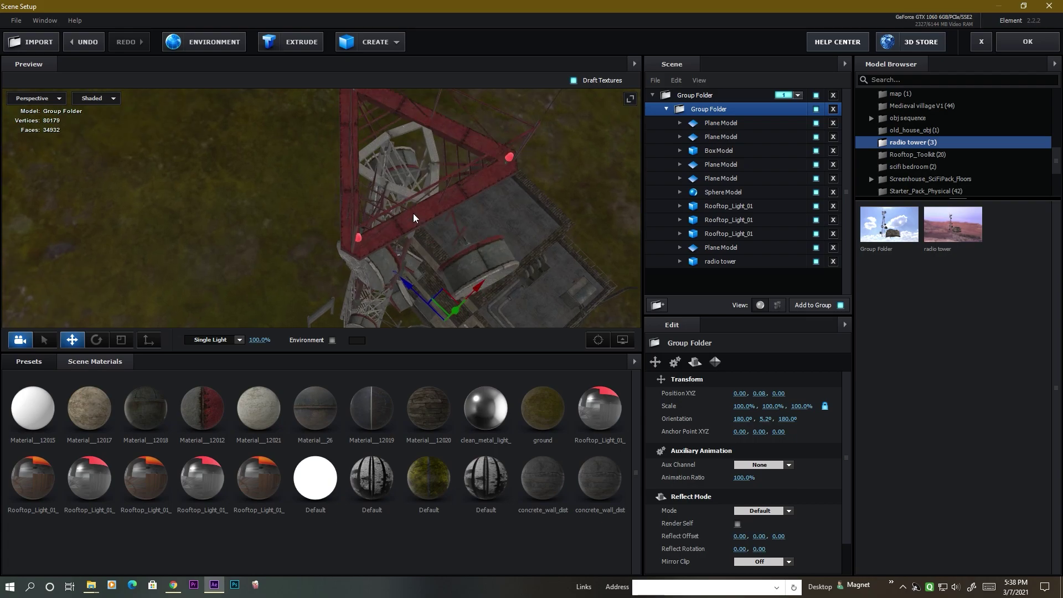
{"action": "left_click_drag", "start_coordinate": [494, 213], "coordinate": [324, 215]}
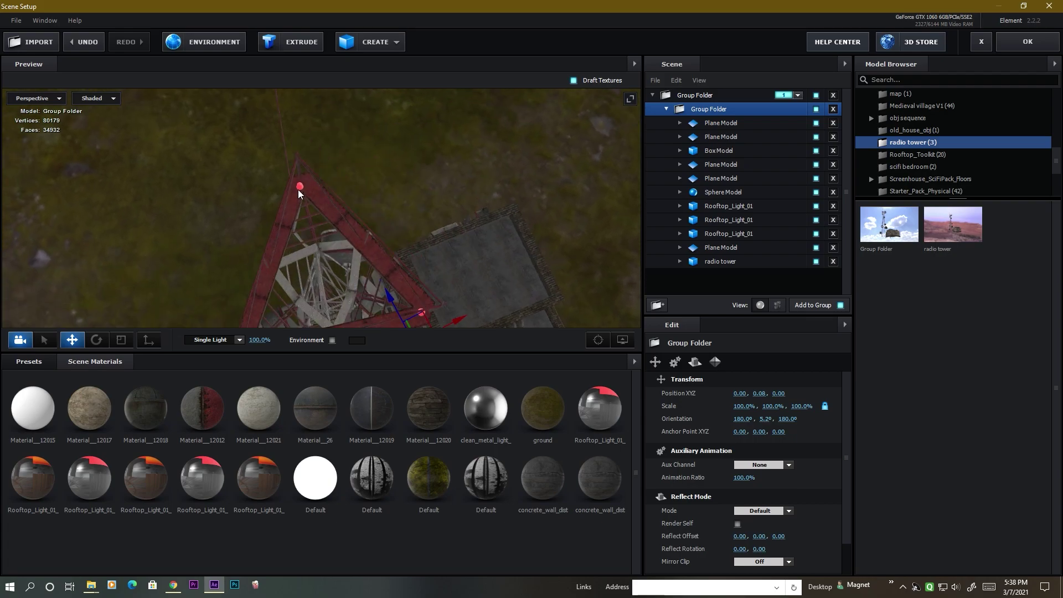
Step: Orbit the preview around the tower and building from overhead and side angles
{"action": "scroll", "coordinate": [297, 182], "scroll_direction": "up", "scroll_amount": 5}
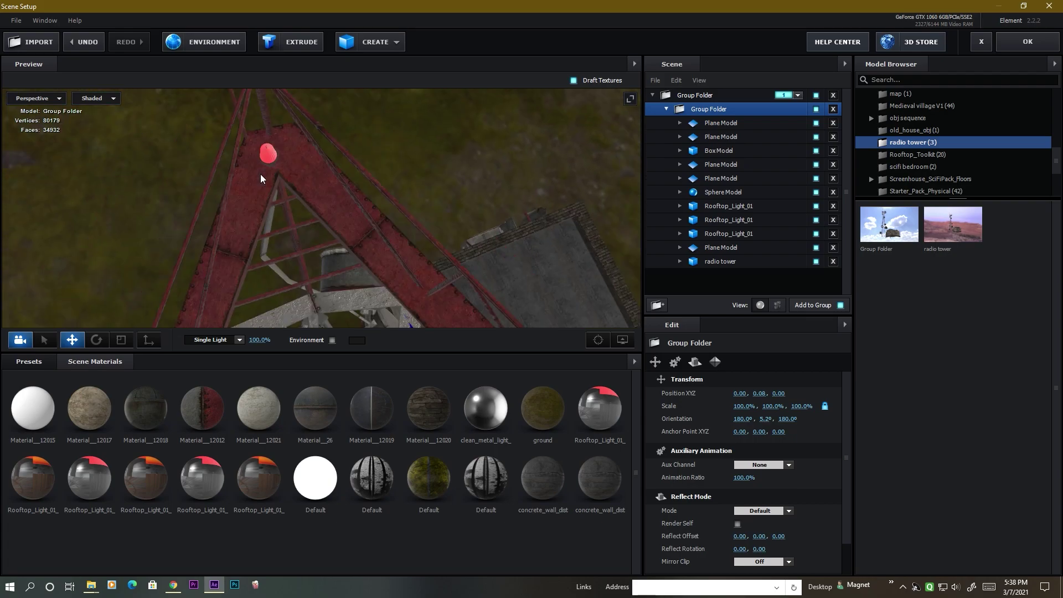
{"action": "scroll", "coordinate": [271, 154], "scroll_direction": "down", "scroll_amount": 5}
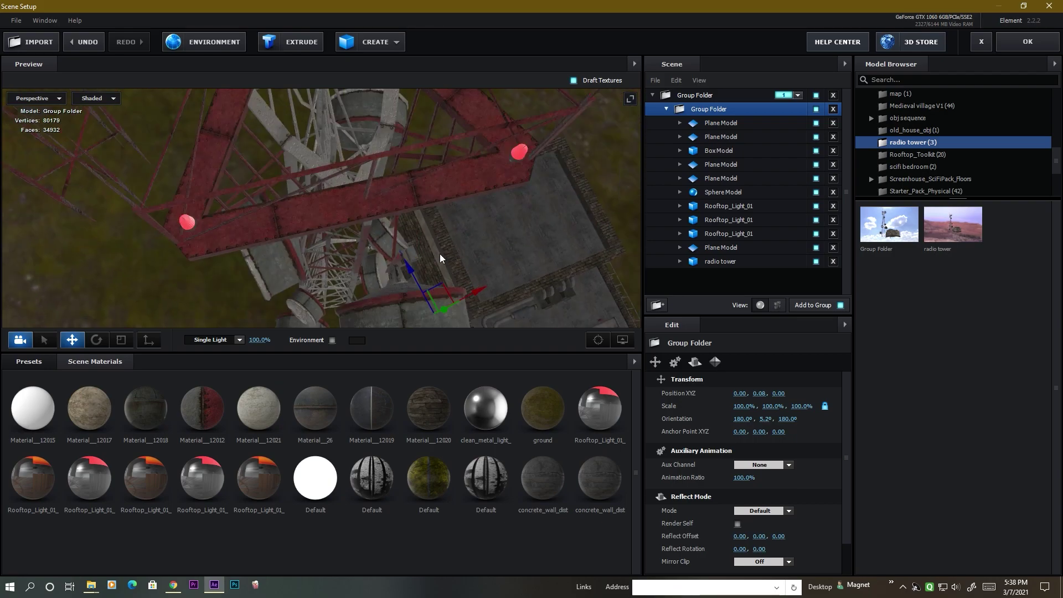
{"action": "scroll", "coordinate": [440, 253], "scroll_direction": "down", "scroll_amount": 5}
{"action": "left_click_drag", "start_coordinate": [401, 221], "coordinate": [369, 300]}
{"action": "left_click_drag", "start_coordinate": [439, 292], "coordinate": [487, 221]}
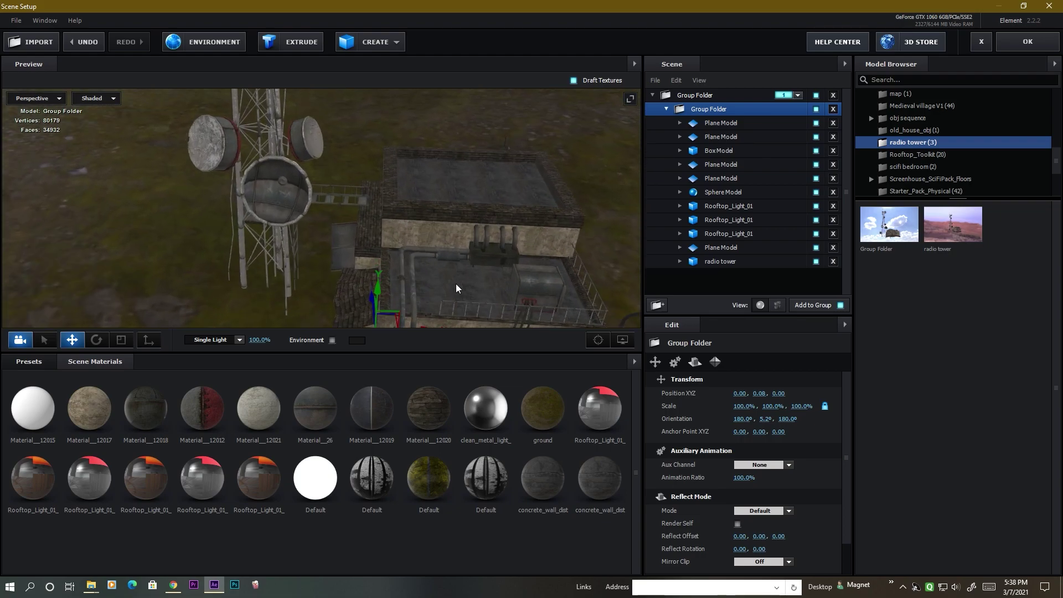
{"action": "left_click_drag", "start_coordinate": [456, 287], "coordinate": [498, 233]}
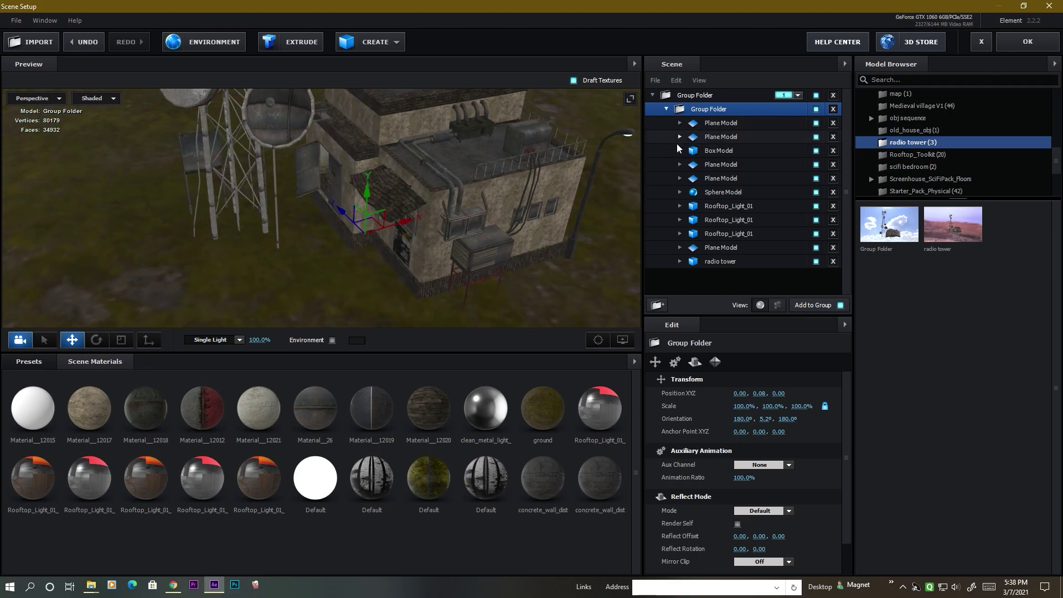
Step: Expand the radio tower model and step through its materials, Material__26 to Material__12020
{"action": "left_click", "coordinate": [726, 262]}
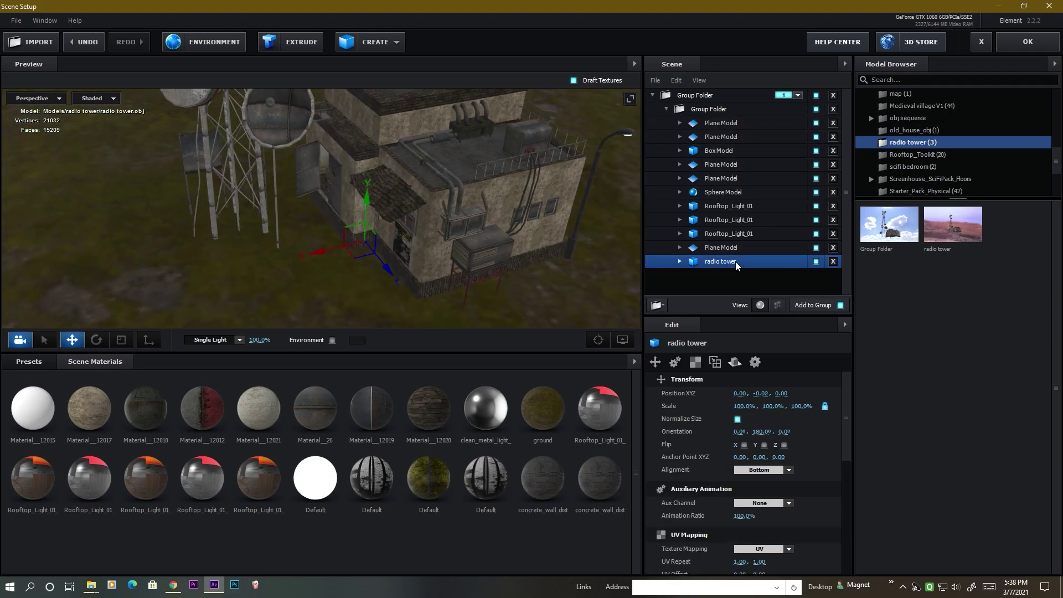
{"action": "left_click", "coordinate": [680, 261]}
{"action": "scroll", "coordinate": [732, 178], "scroll_direction": "down", "scroll_amount": 5}
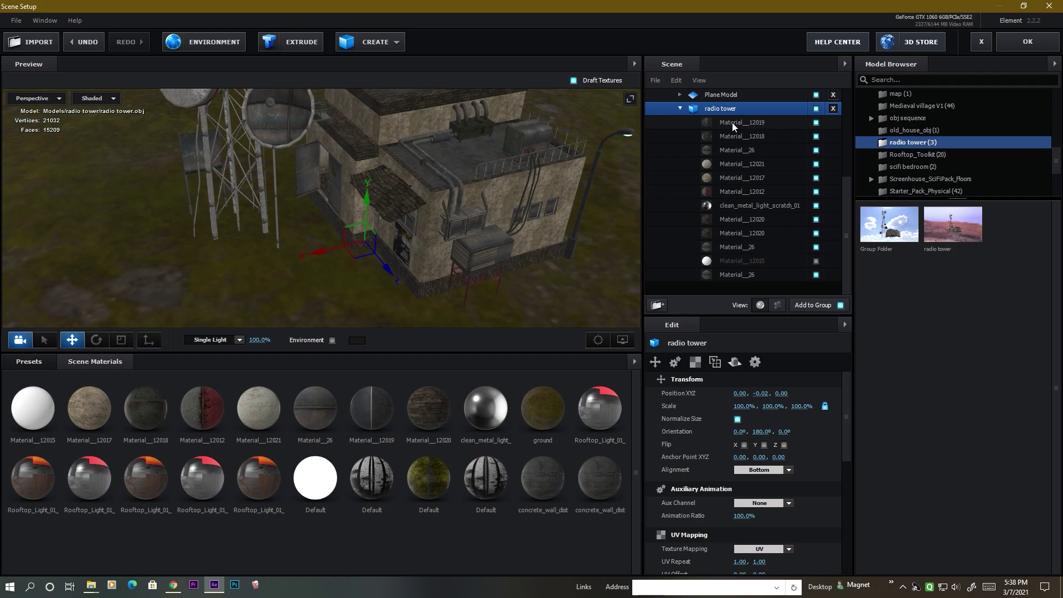
{"action": "left_click", "coordinate": [732, 122]}
{"action": "left_click", "coordinate": [731, 135]}
{"action": "left_click", "coordinate": [715, 150]}
{"action": "left_click", "coordinate": [728, 165]}
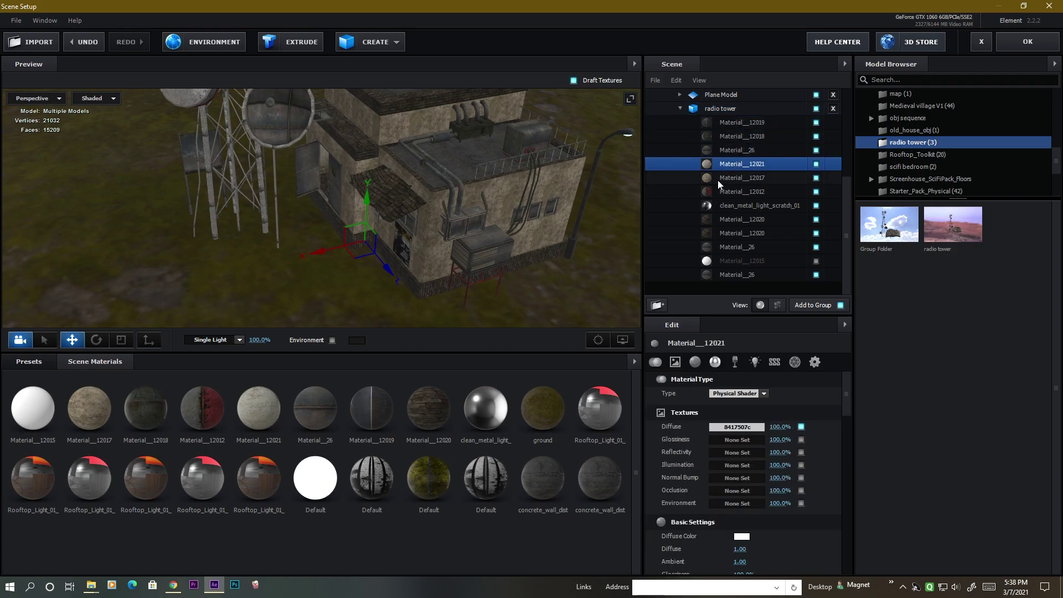
{"action": "left_click", "coordinate": [732, 177]}
{"action": "left_click", "coordinate": [735, 193]}
{"action": "left_click", "coordinate": [729, 208]}
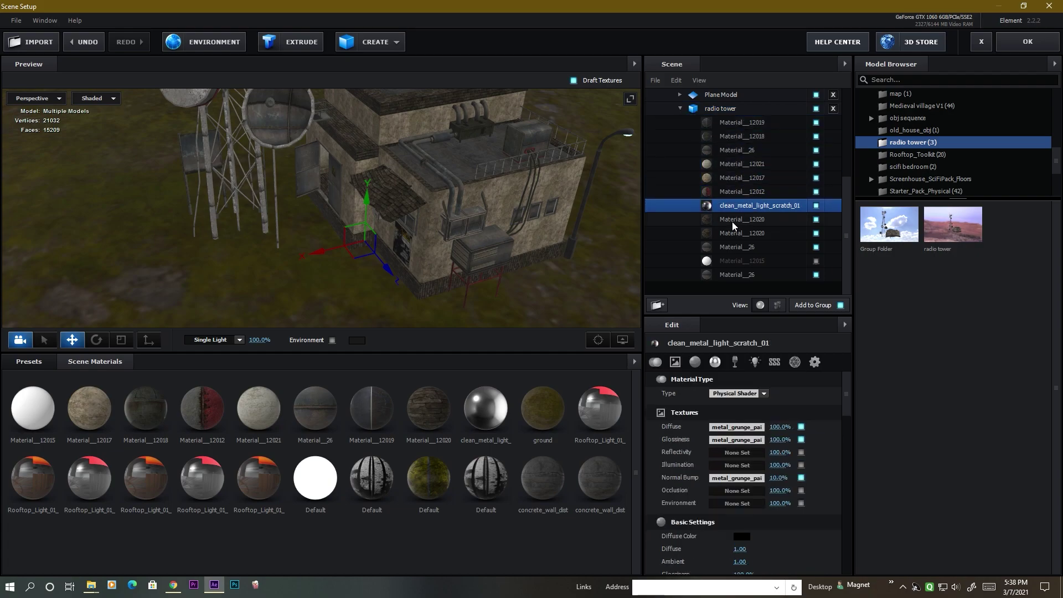
{"action": "left_click", "coordinate": [731, 220]}
Step: Review Material__12012's textures, orbit the preview, collapse the node and apply the scene
{"action": "left_click_drag", "start_coordinate": [329, 178], "coordinate": [536, 195]}
{"action": "left_click", "coordinate": [732, 191]}
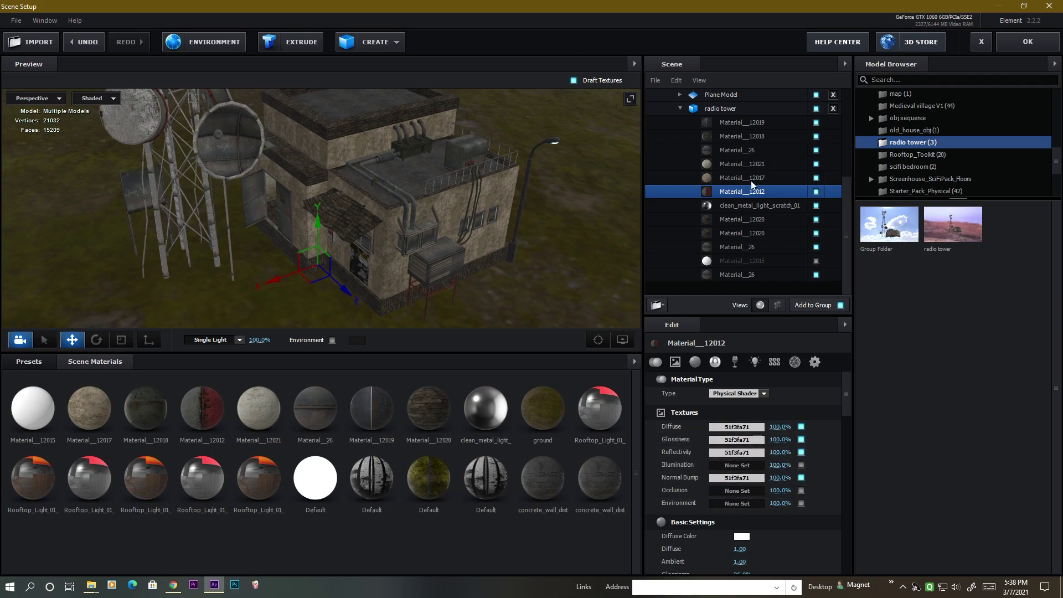
{"action": "left_click_drag", "start_coordinate": [420, 266], "coordinate": [387, 288]}
{"action": "scroll", "coordinate": [438, 236], "scroll_direction": "down", "scroll_amount": 3}
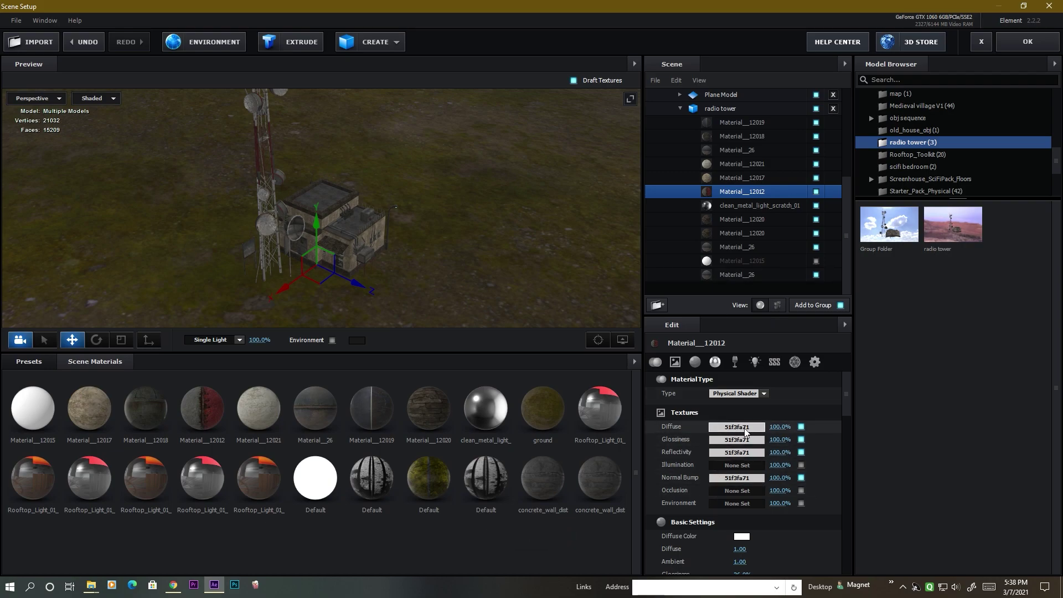
{"action": "left_click_drag", "start_coordinate": [405, 267], "coordinate": [353, 251]}
{"action": "left_click_drag", "start_coordinate": [374, 255], "coordinate": [378, 268]}
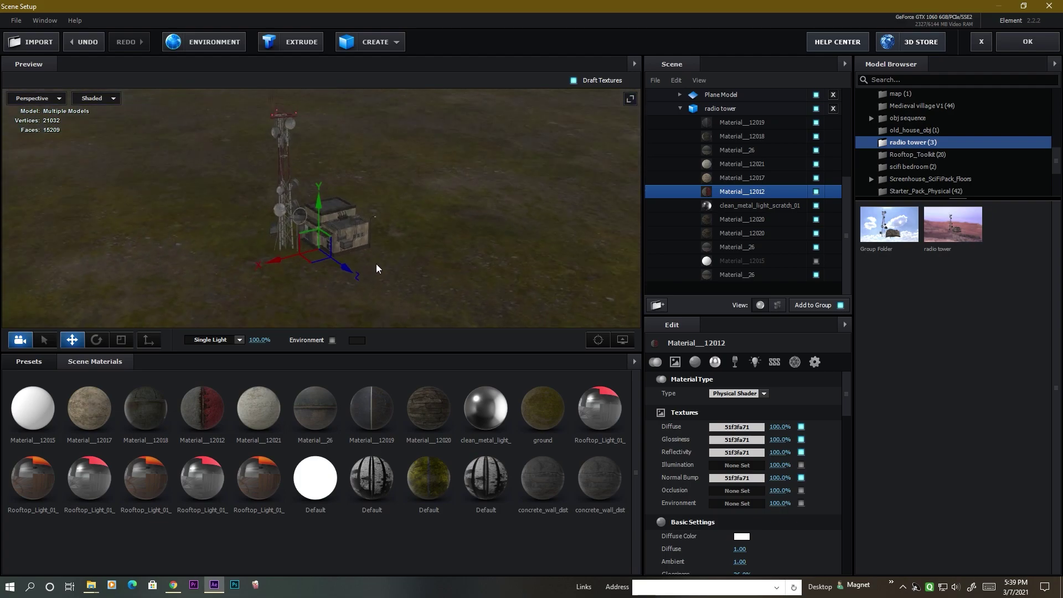
{"action": "left_click", "coordinate": [679, 109]}
{"action": "left_click", "coordinate": [1027, 42]}
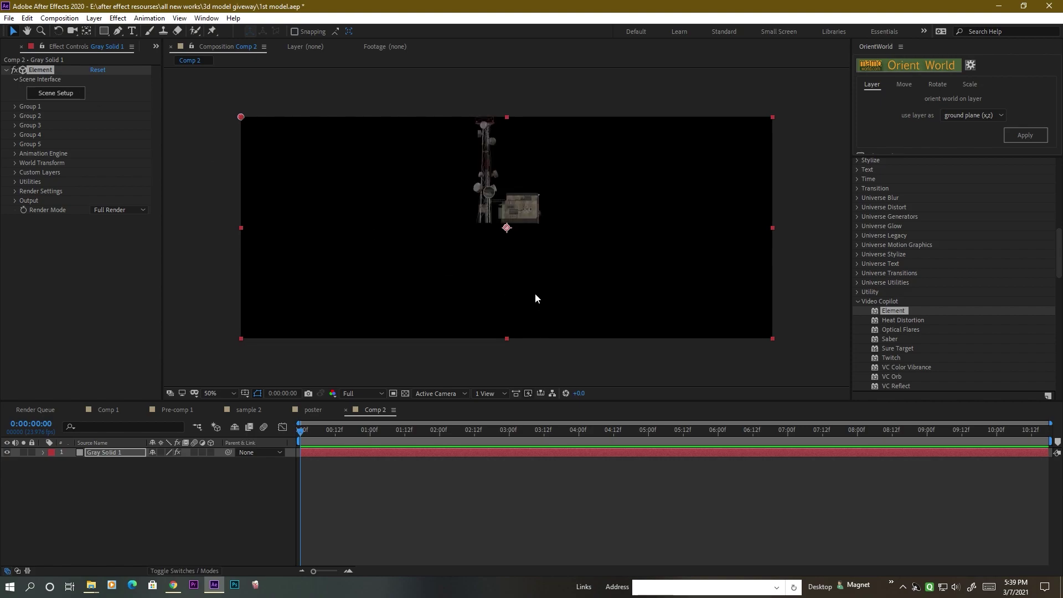
Step: Add Camera 1, orbit it onto the tower, and reopen Element's Scene Setup from Gray Solid 1
{"action": "left_click", "coordinate": [93, 18]}
{"action": "mouse_move", "coordinate": [110, 30]}
{"action": "left_click", "coordinate": [286, 67]}
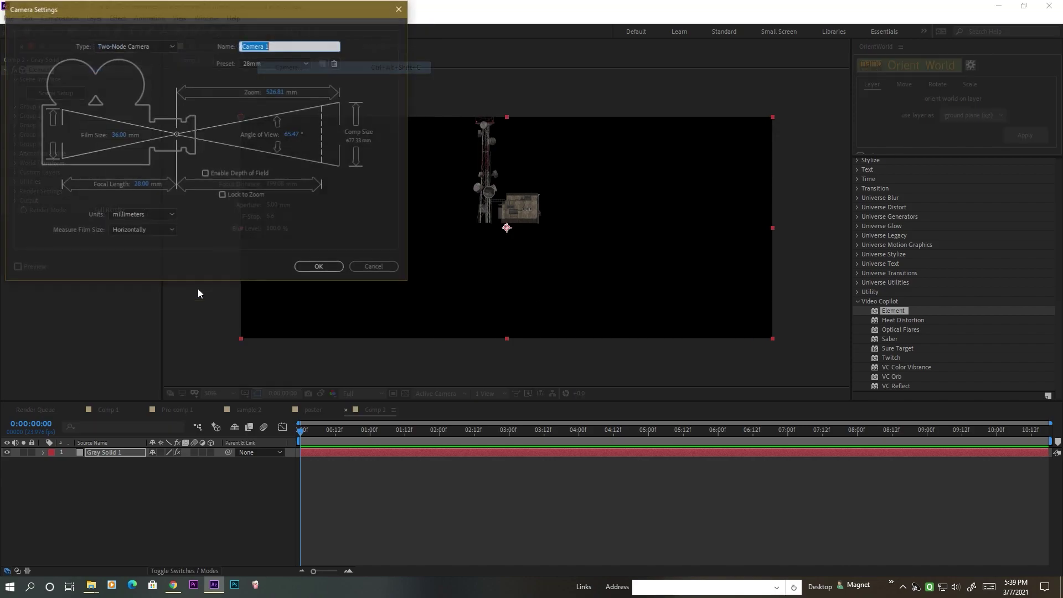
{"action": "left_click", "coordinate": [298, 269]}
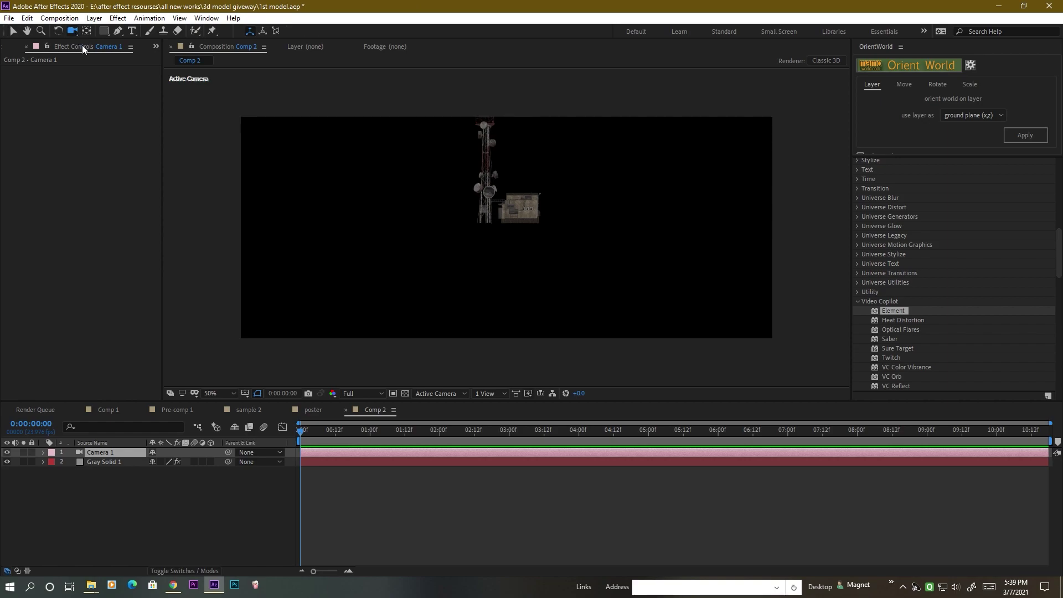
{"action": "left_click_drag", "start_coordinate": [548, 242], "coordinate": [549, 210]}
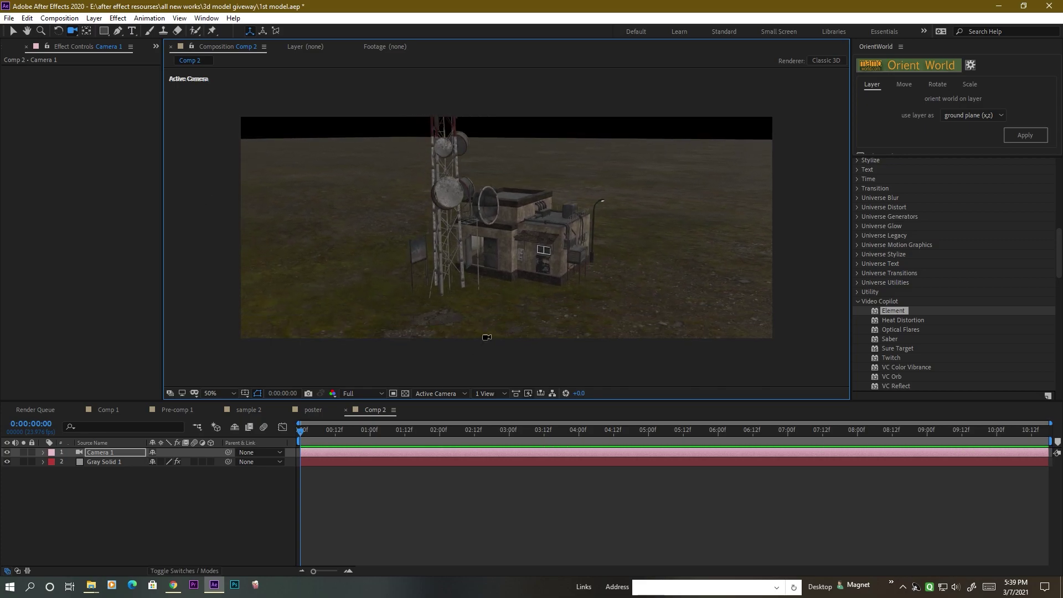
{"action": "left_click", "coordinate": [107, 462]}
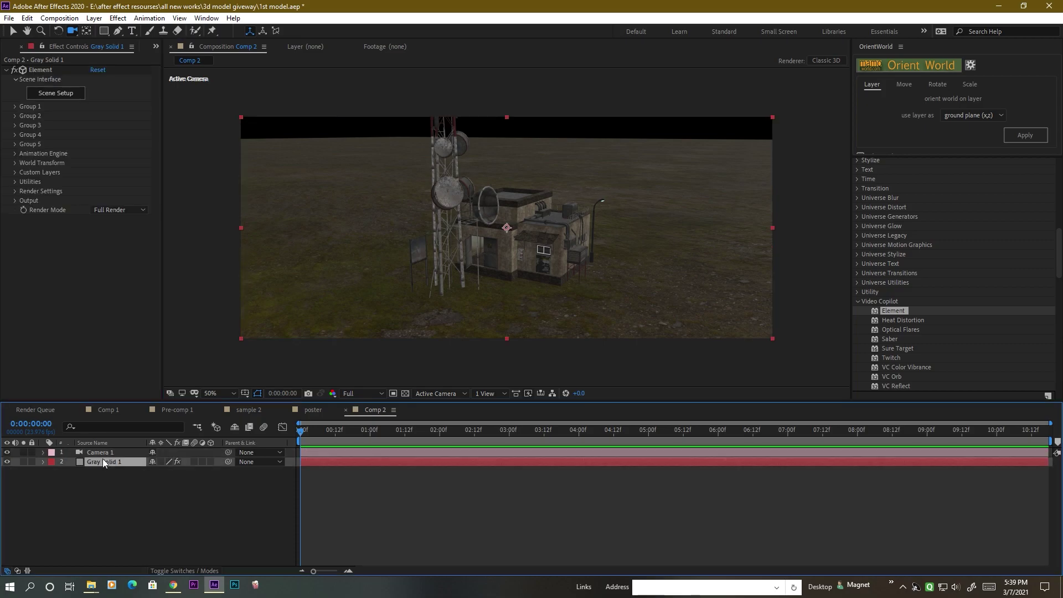
{"action": "left_click", "coordinate": [55, 95]}
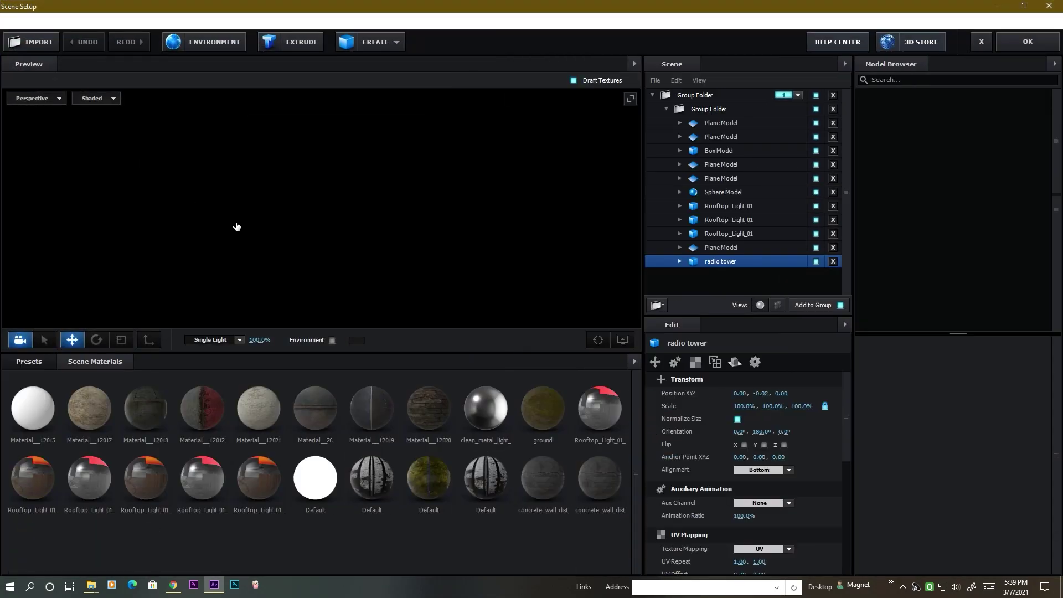
Step: Apply the Pro_Shaders_2 metal_black_chips material to the ground plane
{"action": "left_click", "coordinate": [15, 368]}
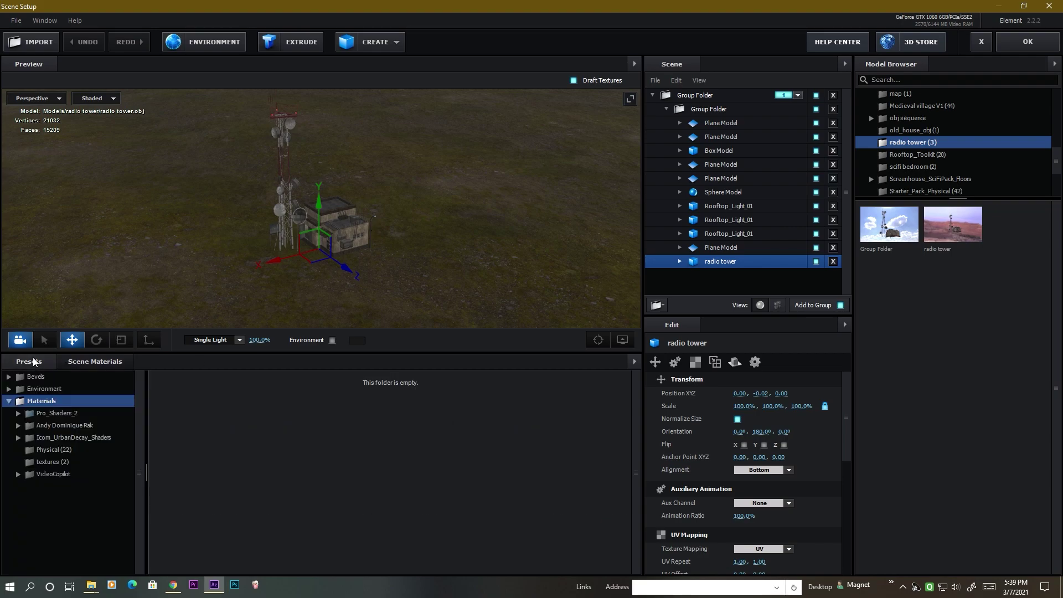
{"action": "left_click", "coordinate": [54, 419]}
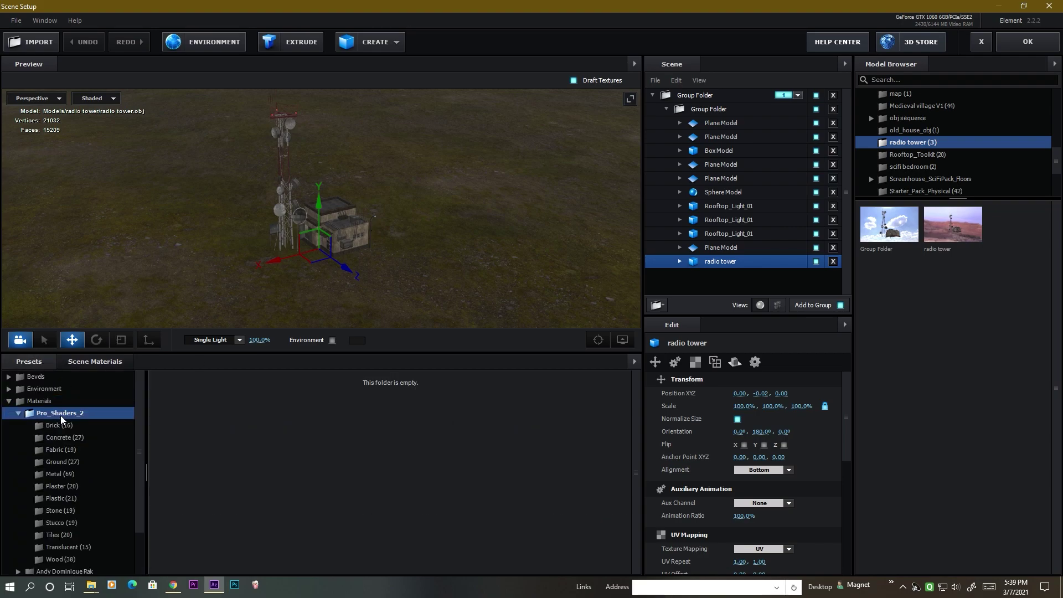
{"action": "left_click", "coordinate": [72, 473]}
{"action": "scroll", "coordinate": [343, 482], "scroll_direction": "down", "scroll_amount": 1}
{"action": "left_click_drag", "start_coordinate": [280, 507], "coordinate": [431, 278]}
{"action": "scroll", "coordinate": [766, 420], "scroll_direction": "down", "scroll_amount": 10}
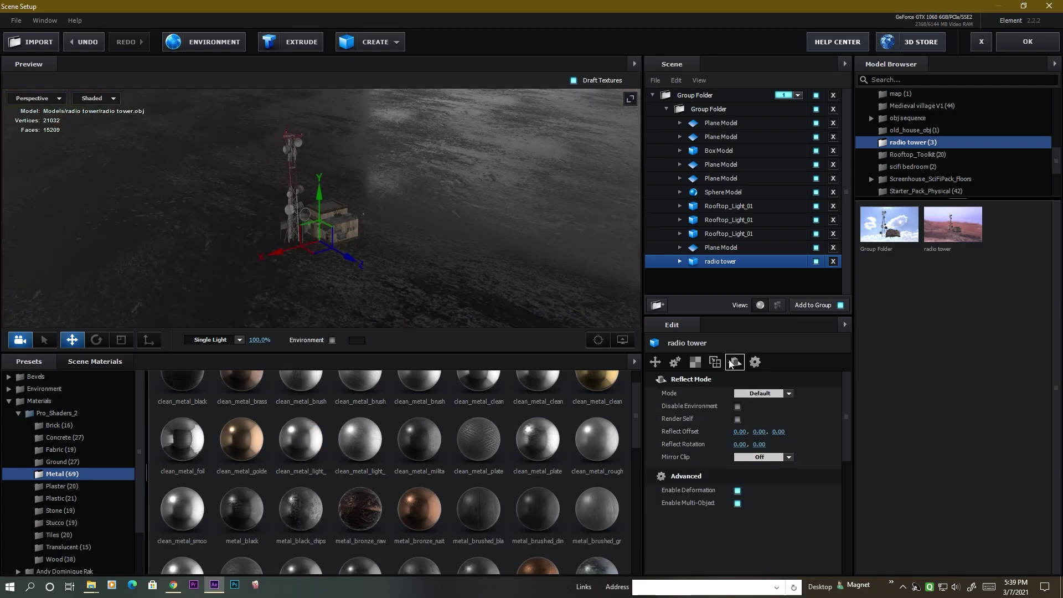
Step: Set Reflect Mode to Mirror Surface for the radio tower and Plane Model, then apply
{"action": "left_click", "coordinate": [788, 394]}
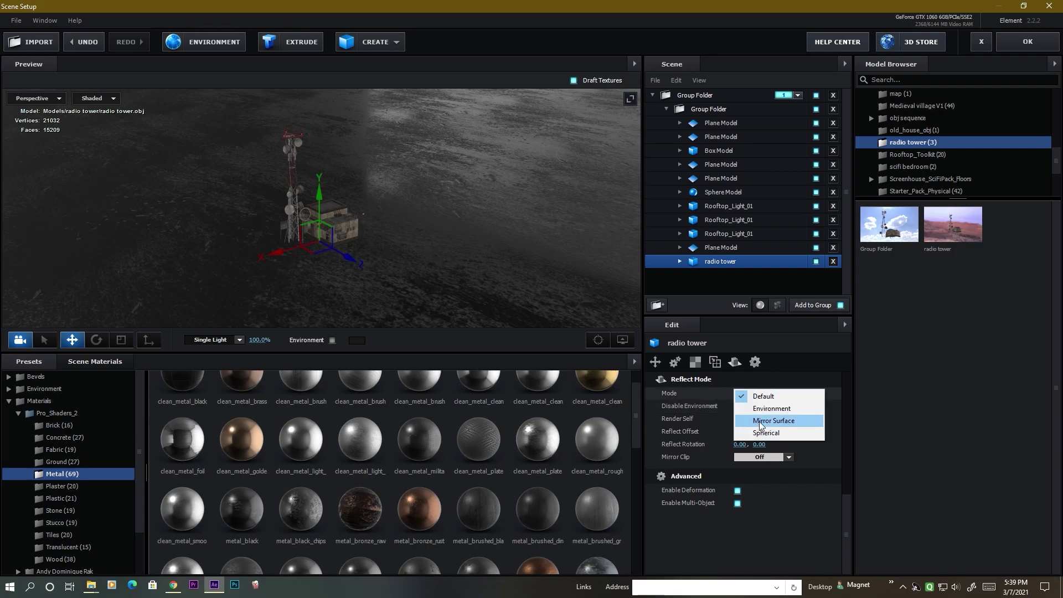
{"action": "left_click", "coordinate": [761, 422]}
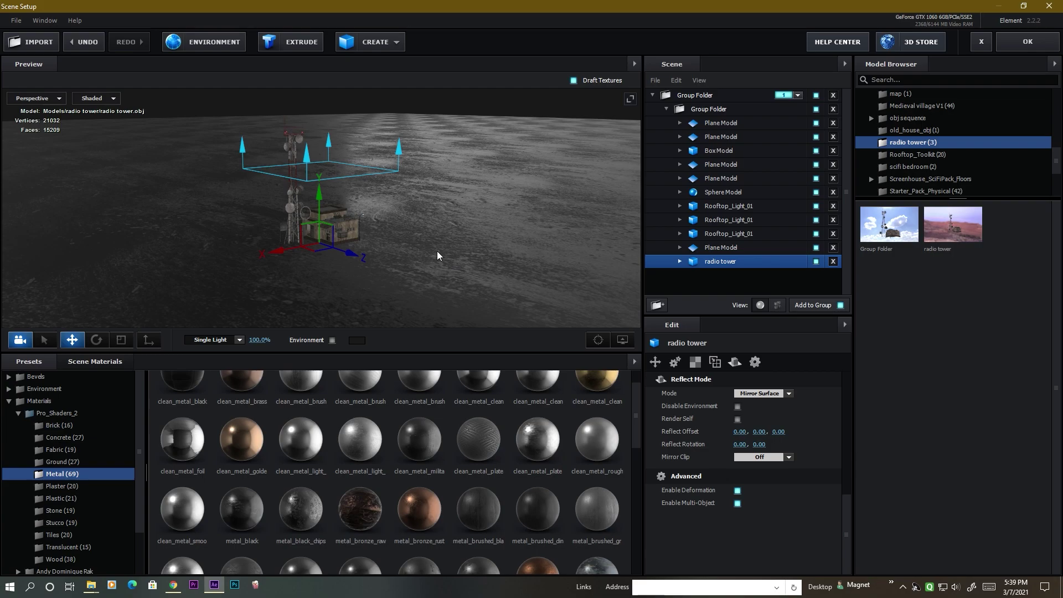
{"action": "left_click", "coordinate": [417, 271]}
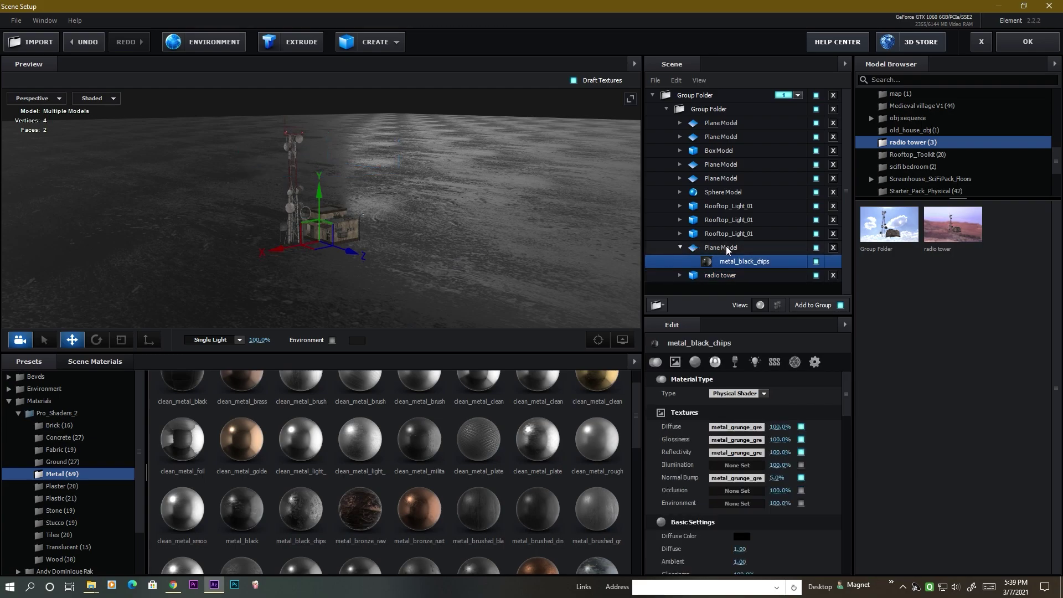
{"action": "left_click", "coordinate": [772, 249]}
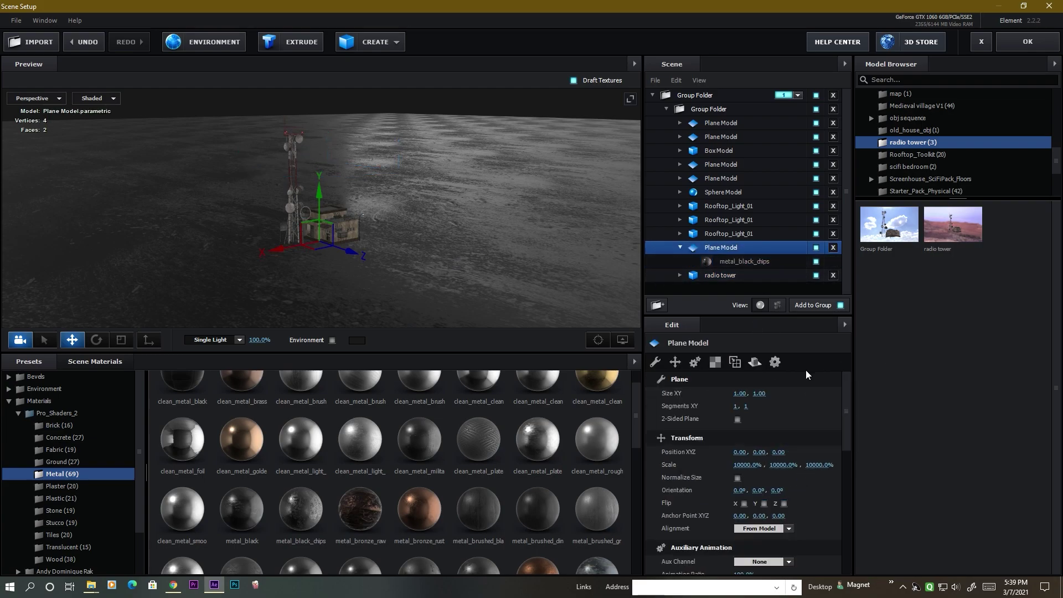
{"action": "left_click", "coordinate": [754, 361]}
{"action": "left_click", "coordinate": [788, 394]}
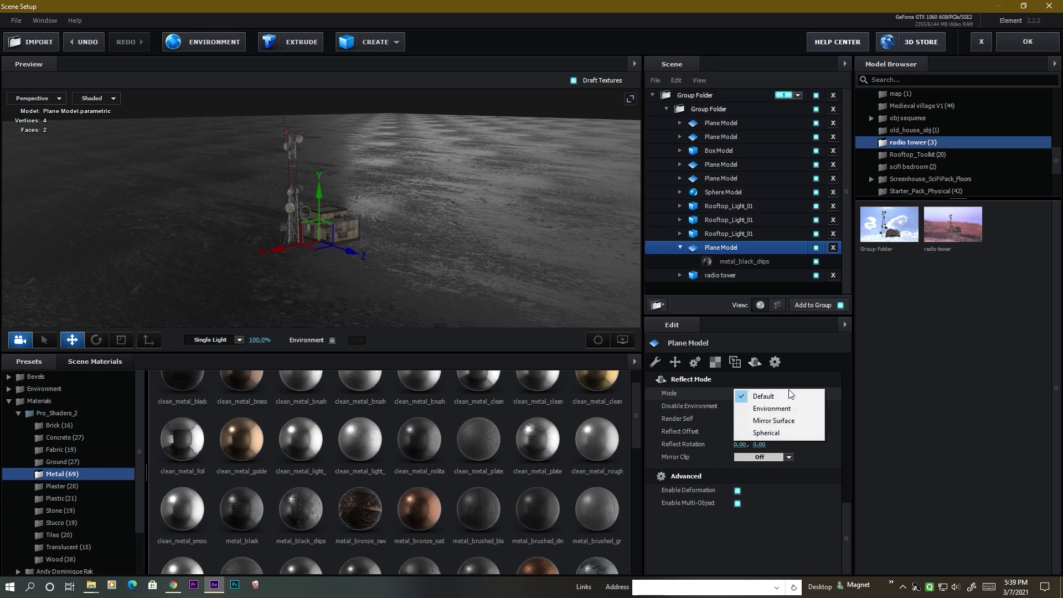
{"action": "left_click", "coordinate": [773, 420]}
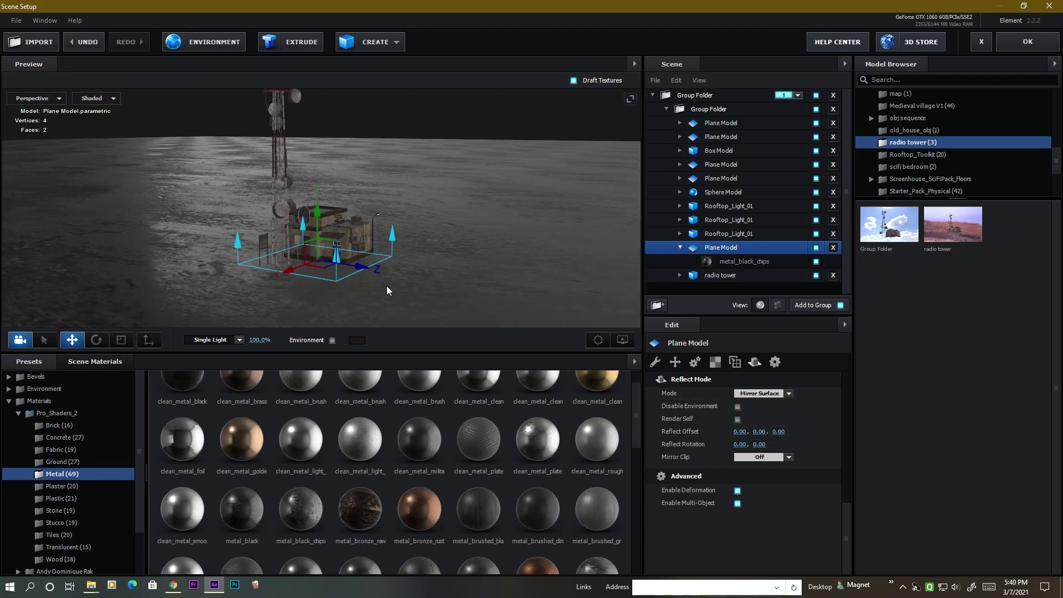
{"action": "left_click_drag", "start_coordinate": [386, 285], "coordinate": [493, 258]}
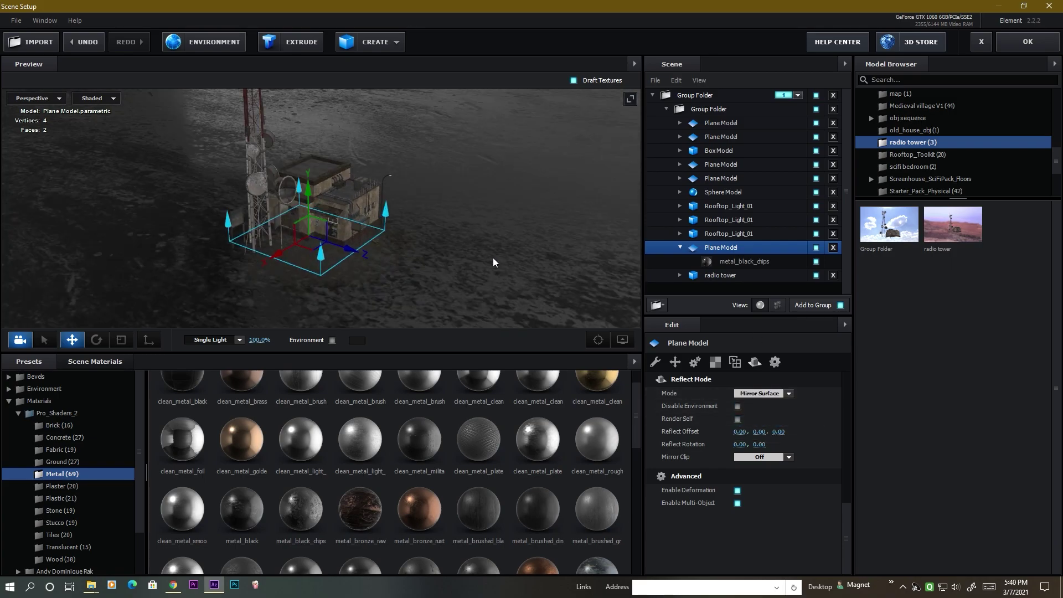
{"action": "left_click", "coordinate": [1029, 48]}
Step: Re-angle the camera and add Spot Light 1 with white colour ffffff
{"action": "mouse_move", "coordinate": [644, 292]}
{"action": "left_mouse_down"}
{"action": "mouse_move", "coordinate": [624, 292]}
{"action": "mouse_move", "coordinate": [637, 284]}
{"action": "left_mouse_up"}
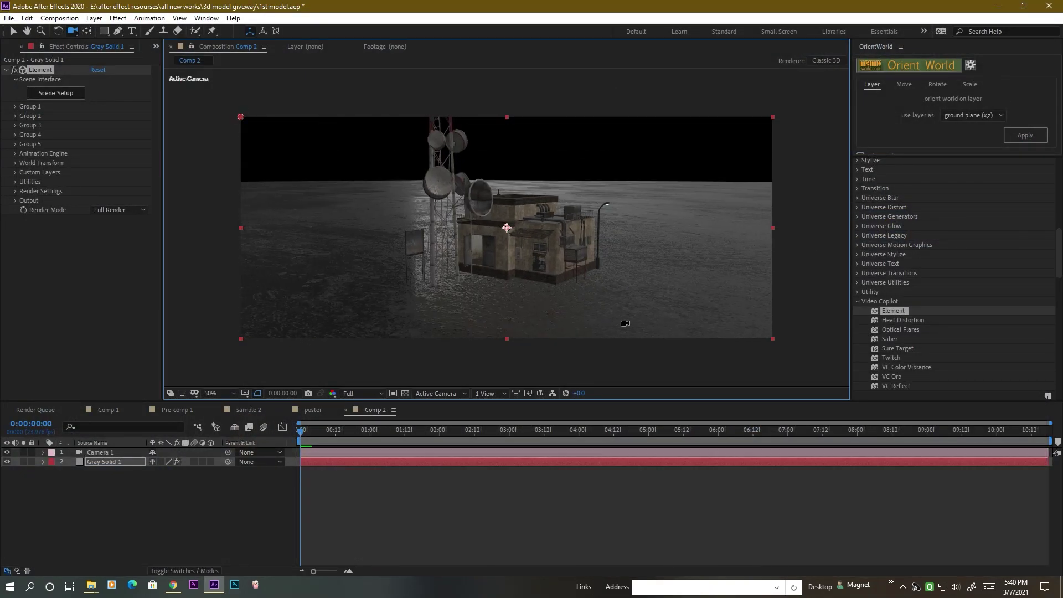
{"action": "left_click", "coordinate": [95, 19]}
{"action": "left_click", "coordinate": [116, 43]}
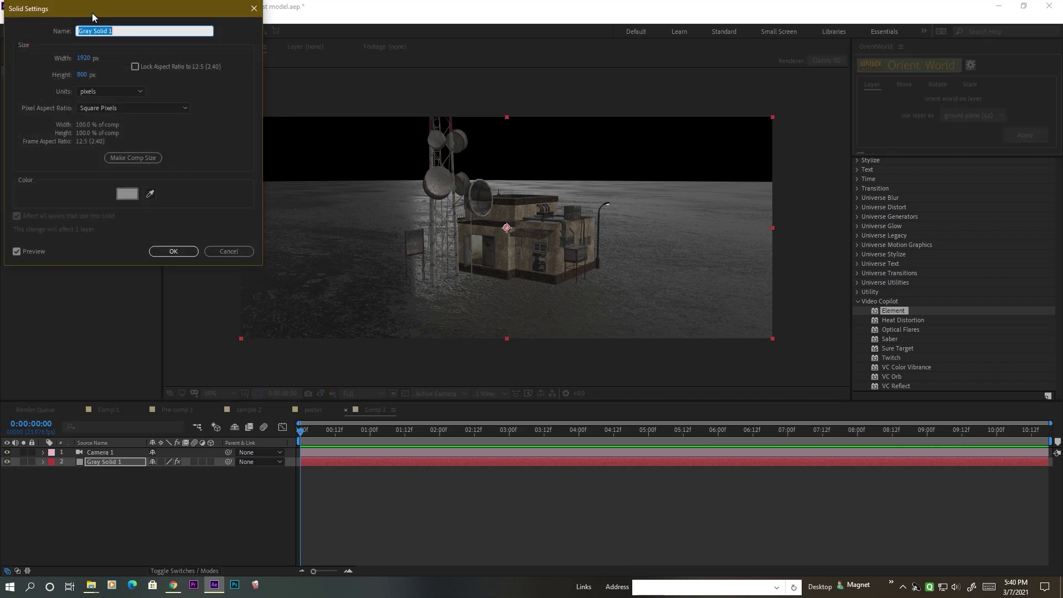
{"action": "left_click", "coordinate": [256, 6]}
{"action": "left_click", "coordinate": [94, 18]}
{"action": "mouse_move", "coordinate": [109, 31]}
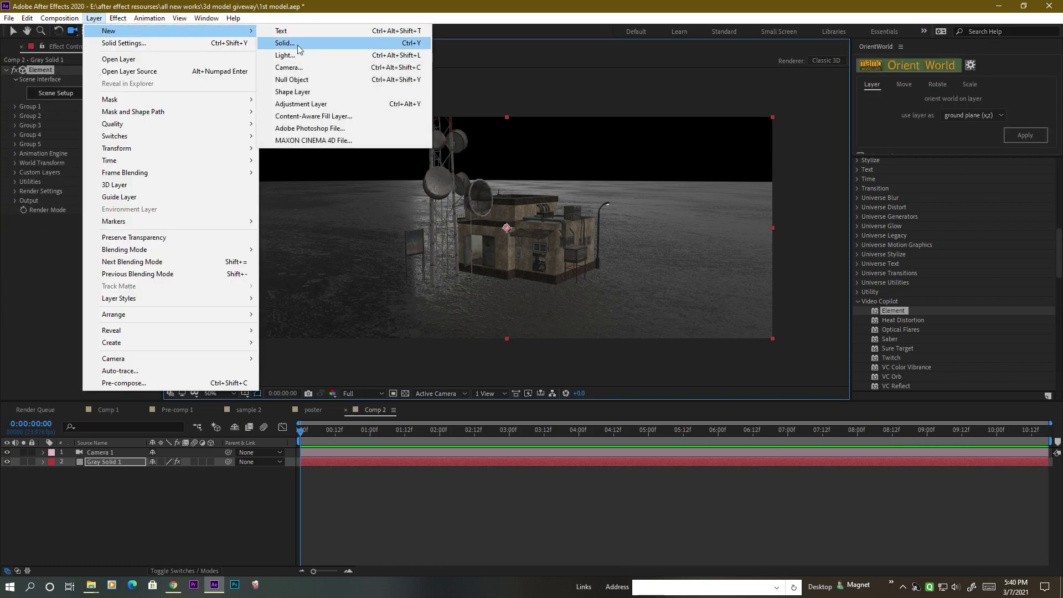
{"action": "left_click", "coordinate": [292, 58]}
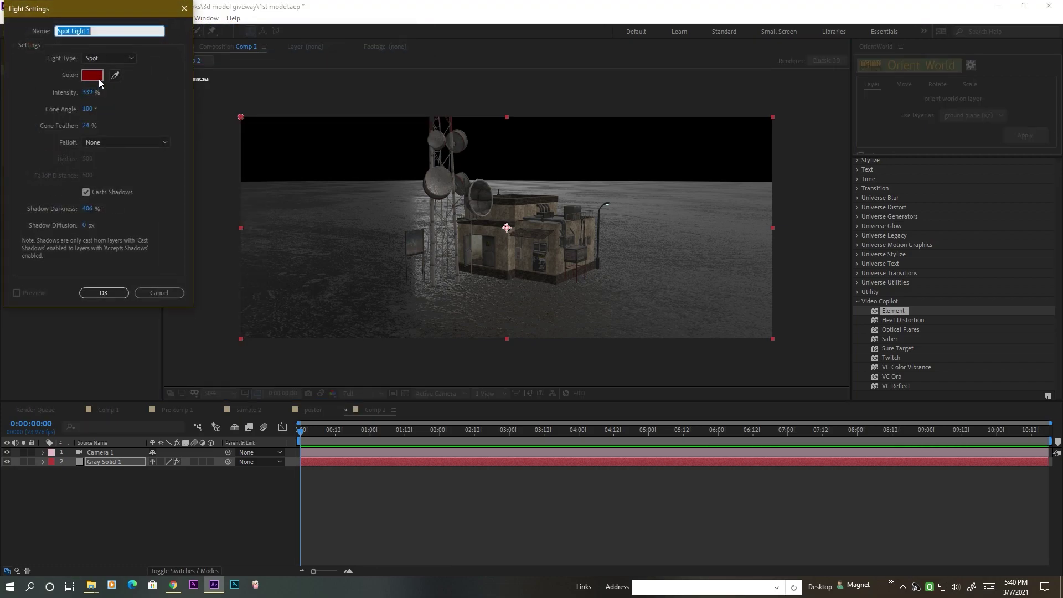
{"action": "left_click", "coordinate": [92, 75]}
{"action": "type", "text": "ffffff"}
{"action": "left_click", "coordinate": [261, 28]}
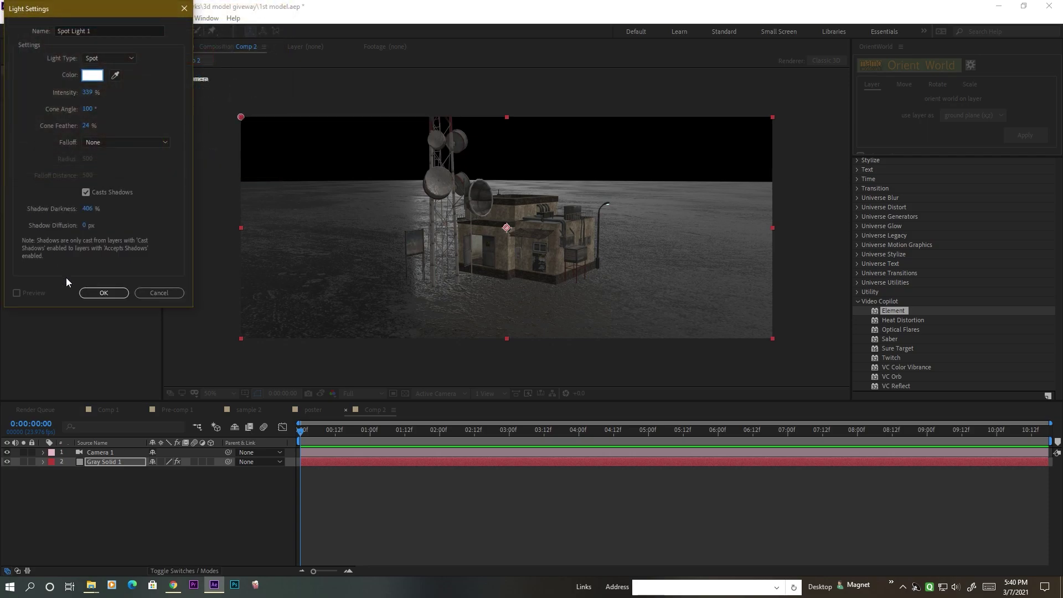
{"action": "left_click", "coordinate": [109, 293]}
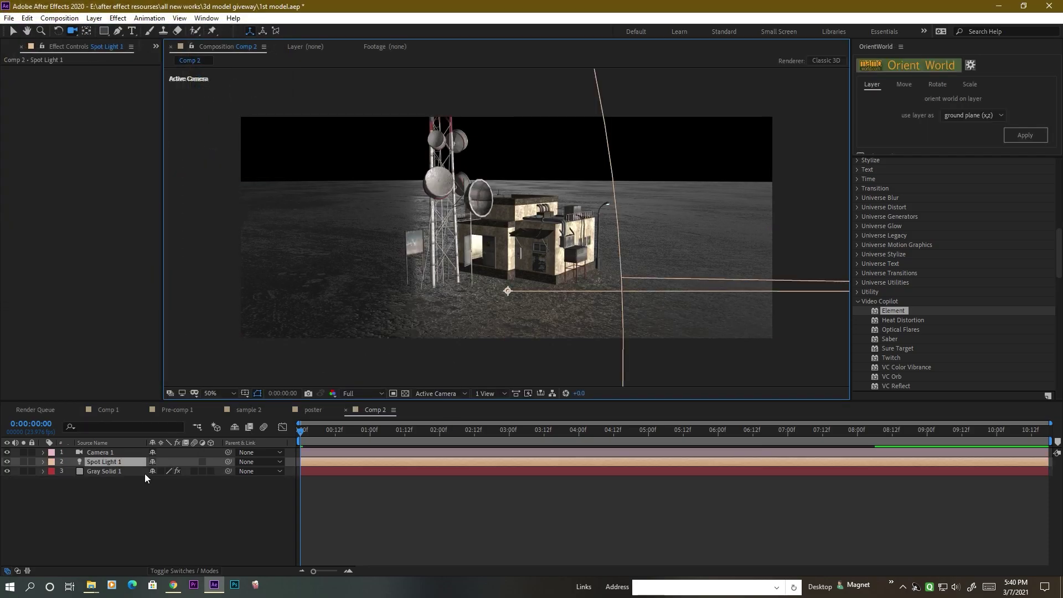
Step: Move Spot Light 1 to position 1390, 0, -536.7 beside the tower
{"action": "key", "text": "p"}
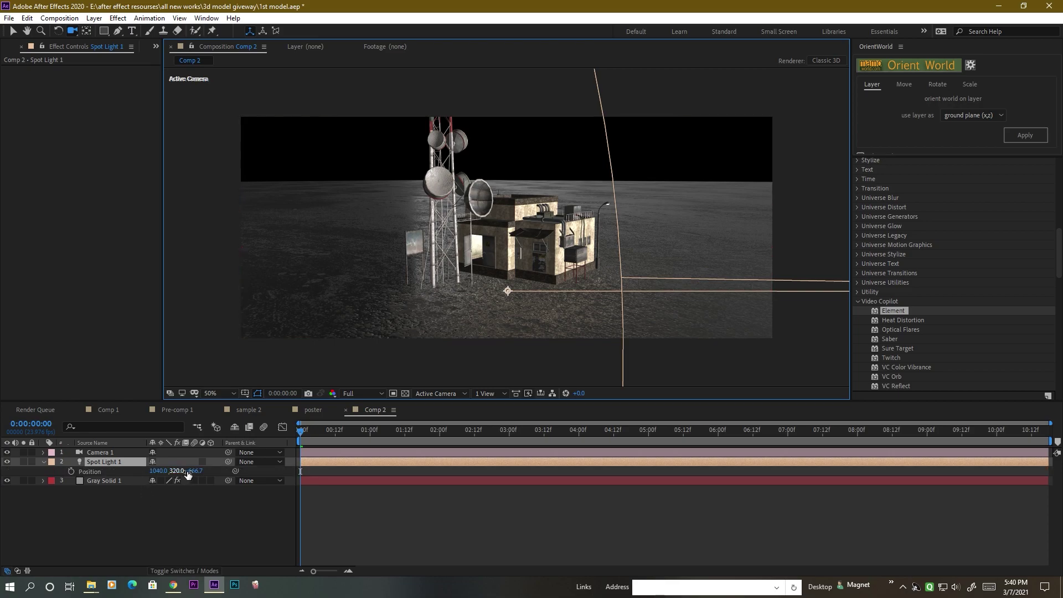
{"action": "left_click_drag", "start_coordinate": [178, 470], "coordinate": [195, 488]}
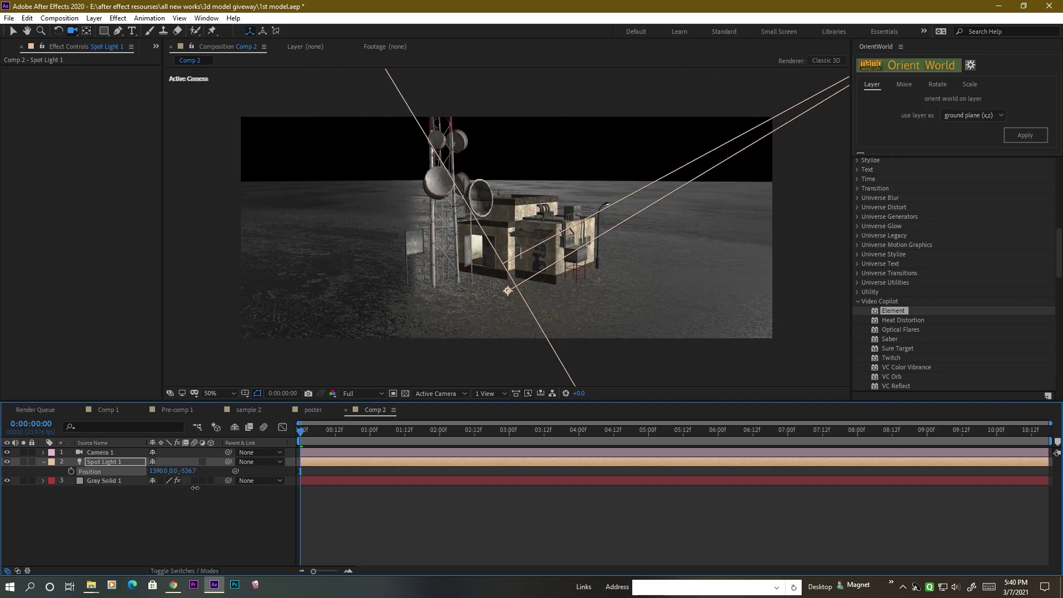
{"action": "left_click", "coordinate": [106, 481]}
Step: Turn on Element's shadows and set them to Ray-Traced
{"action": "left_click", "coordinate": [15, 191]}
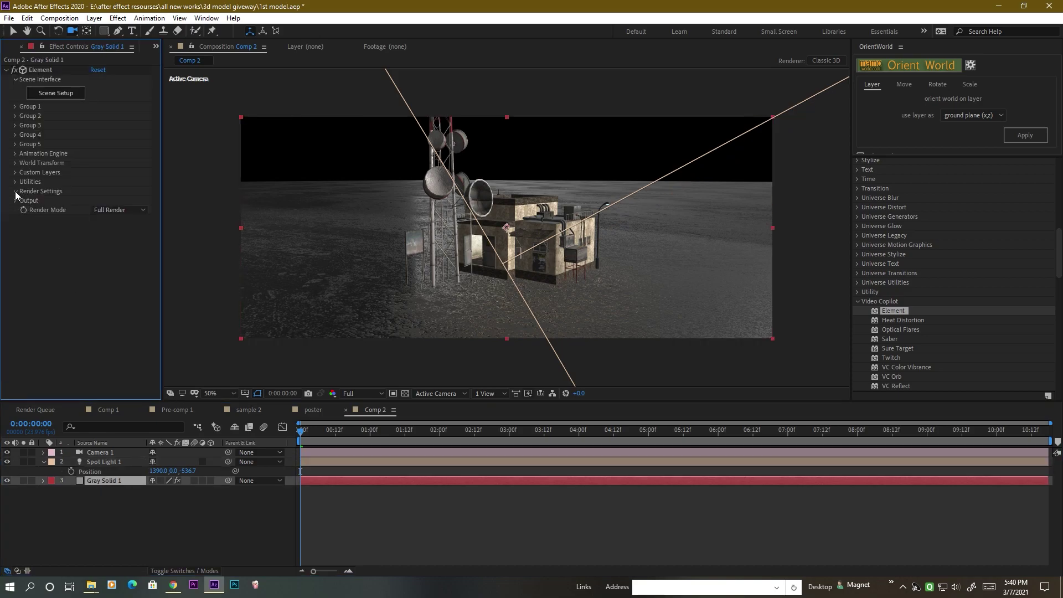
{"action": "left_click", "coordinate": [25, 221]}
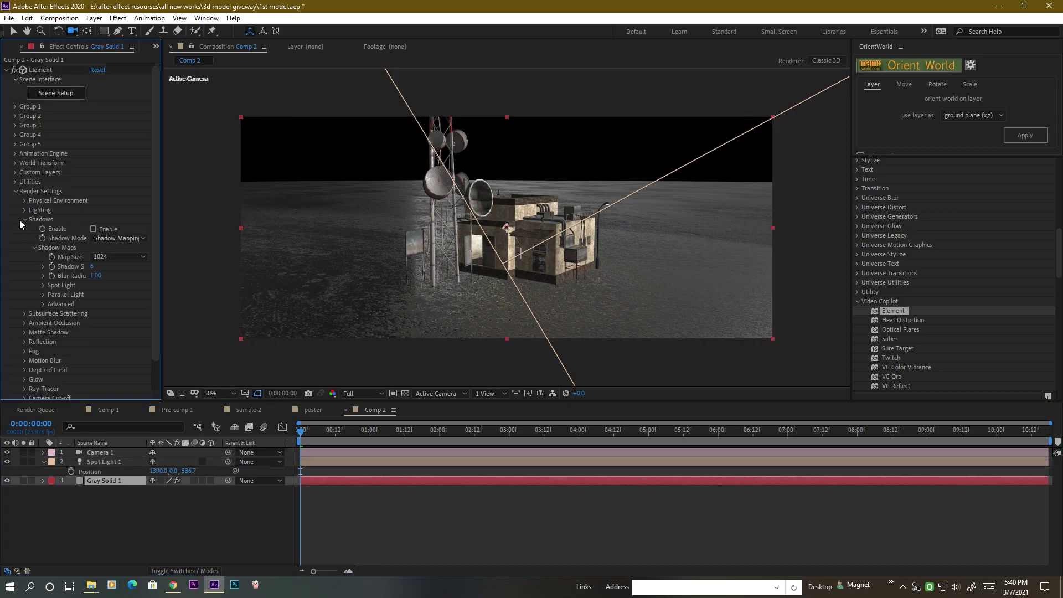
{"action": "left_click", "coordinate": [93, 229]}
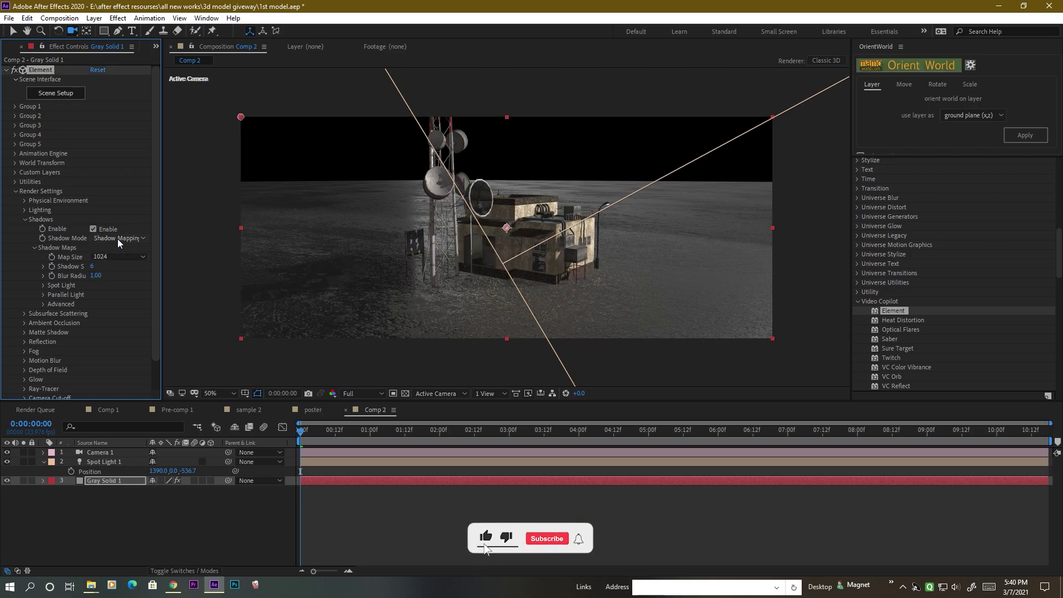
{"action": "left_click", "coordinate": [117, 238]}
{"action": "left_click", "coordinate": [121, 264]}
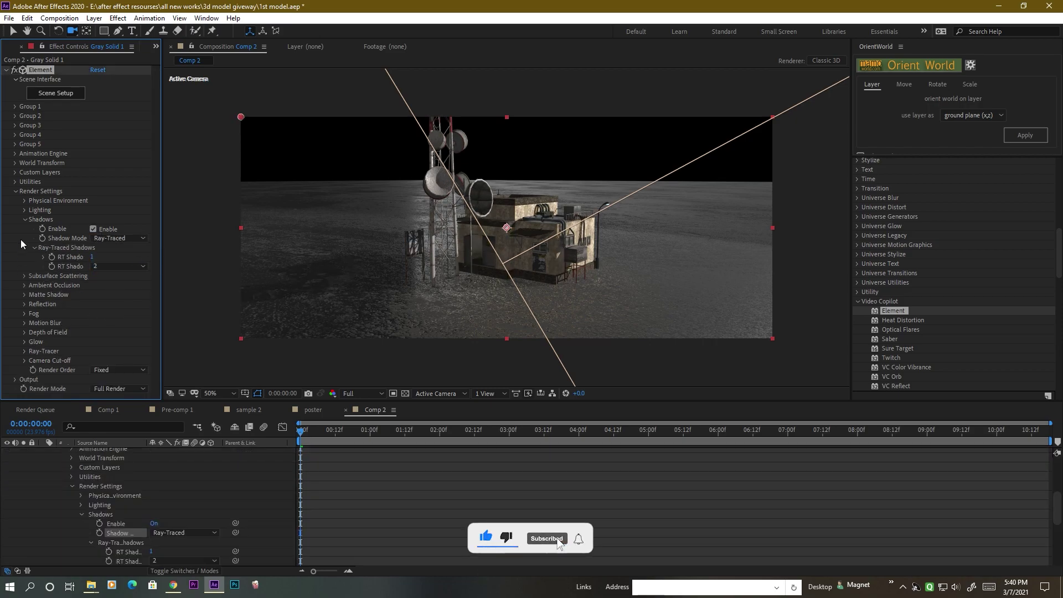
Step: Enable ray-traced ambient occlusion at intensity 0.5, 4 samples, and AO Light 185%
{"action": "left_click", "coordinate": [24, 285]}
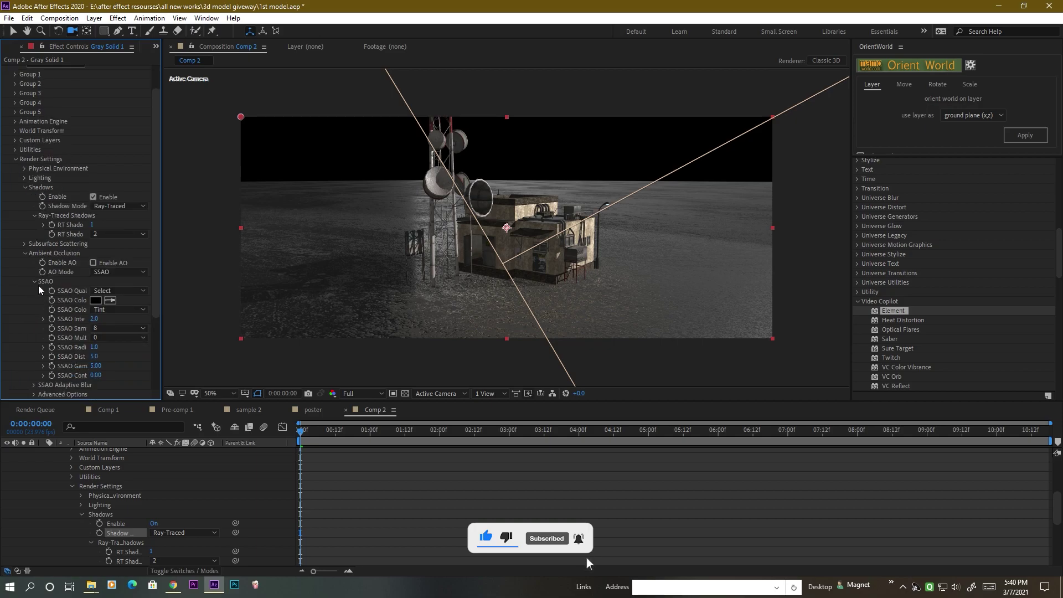
{"action": "left_click", "coordinate": [92, 263]}
{"action": "left_click", "coordinate": [113, 272]}
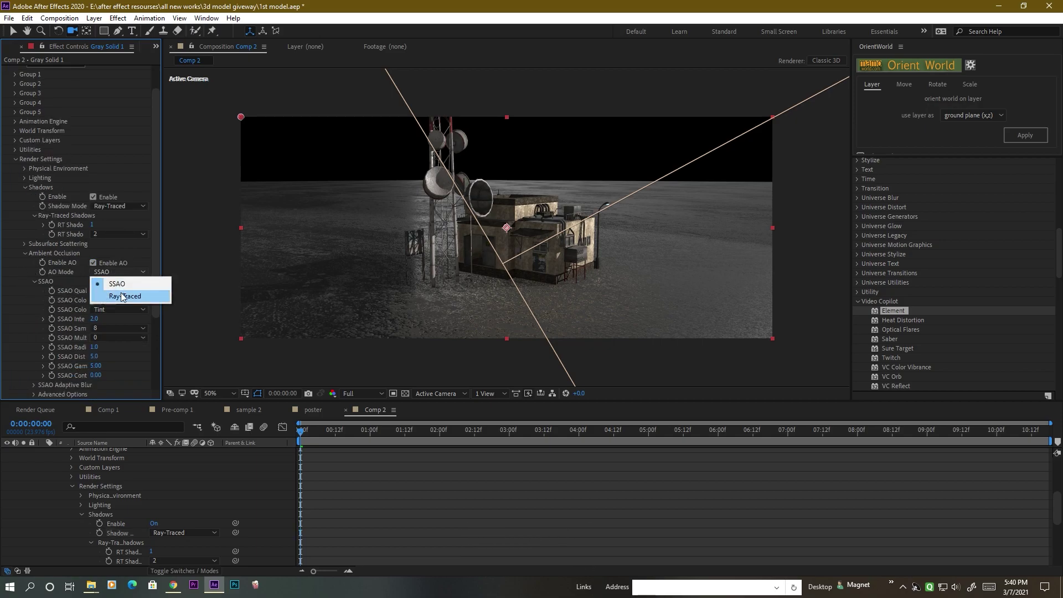
{"action": "left_click", "coordinate": [123, 297]}
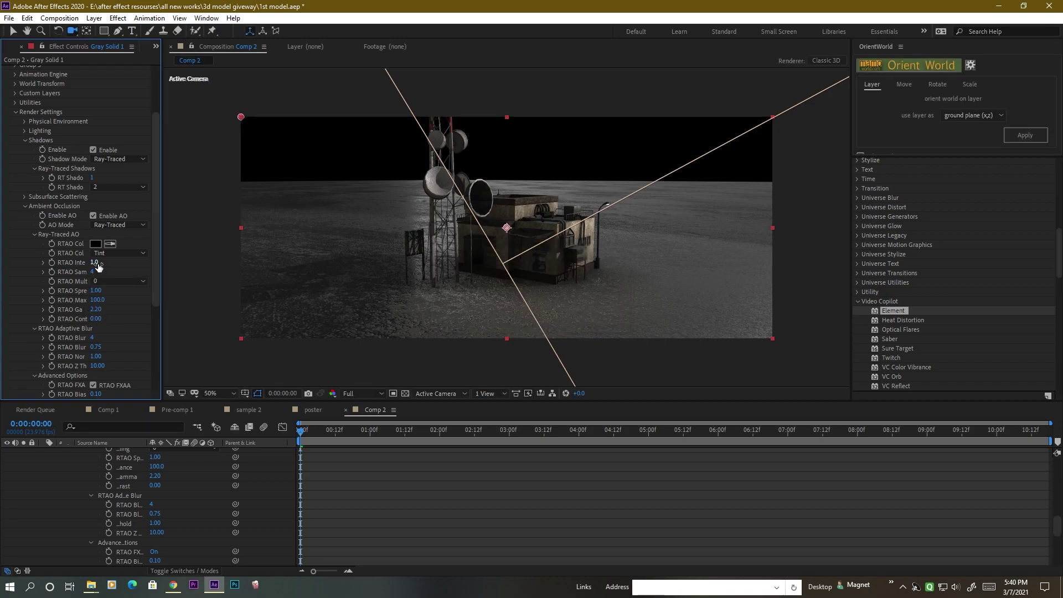
{"action": "left_click_drag", "start_coordinate": [94, 269], "coordinate": [72, 266]}
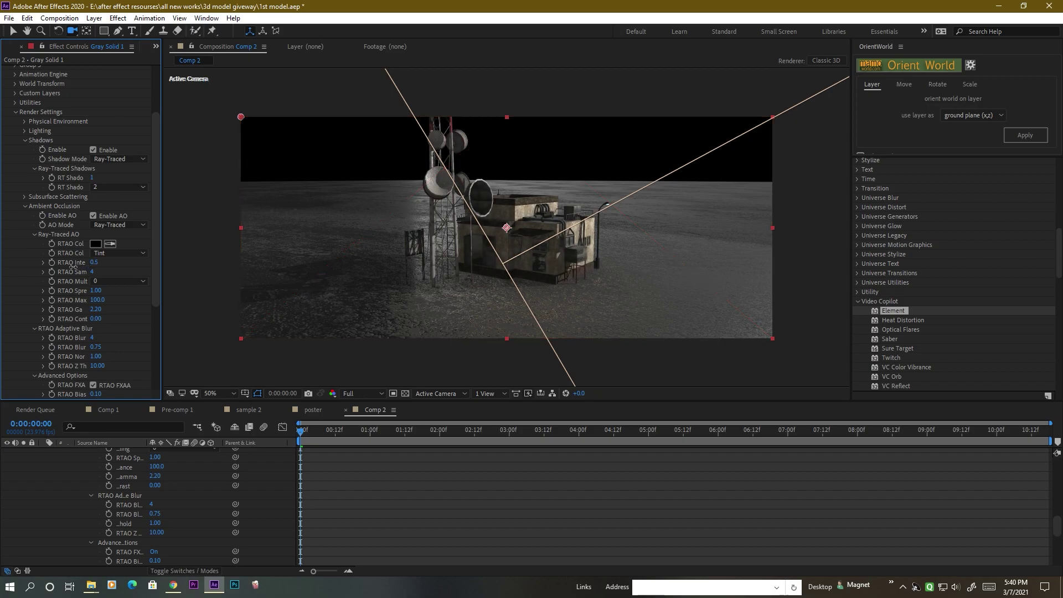
{"action": "scroll", "coordinate": [77, 305], "scroll_direction": "down", "scroll_amount": 1}
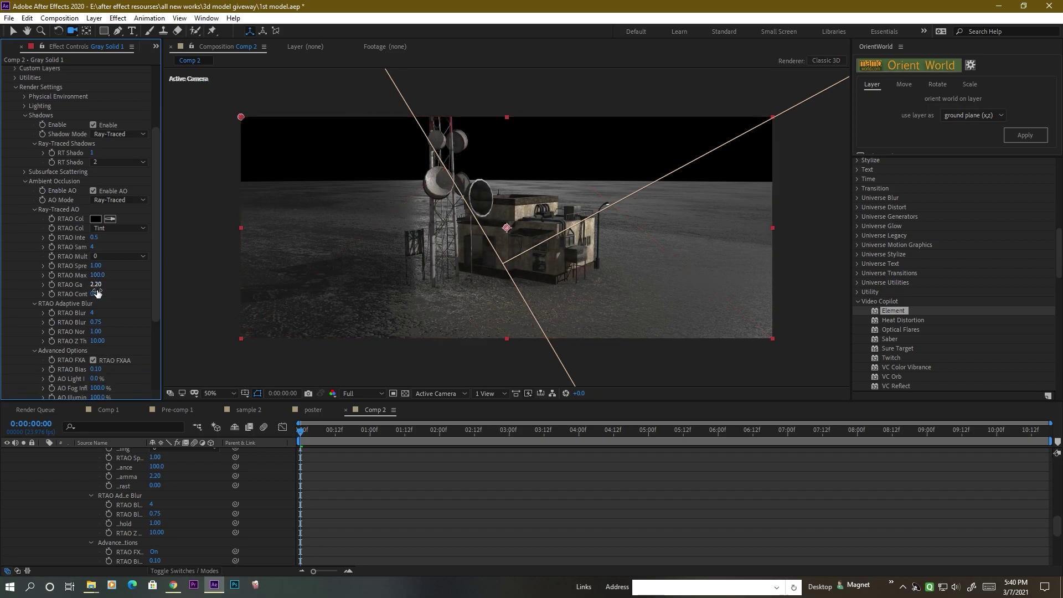
{"action": "scroll", "coordinate": [78, 318], "scroll_direction": "down", "scroll_amount": 2}
{"action": "left_click_drag", "start_coordinate": [94, 329], "coordinate": [190, 319]}
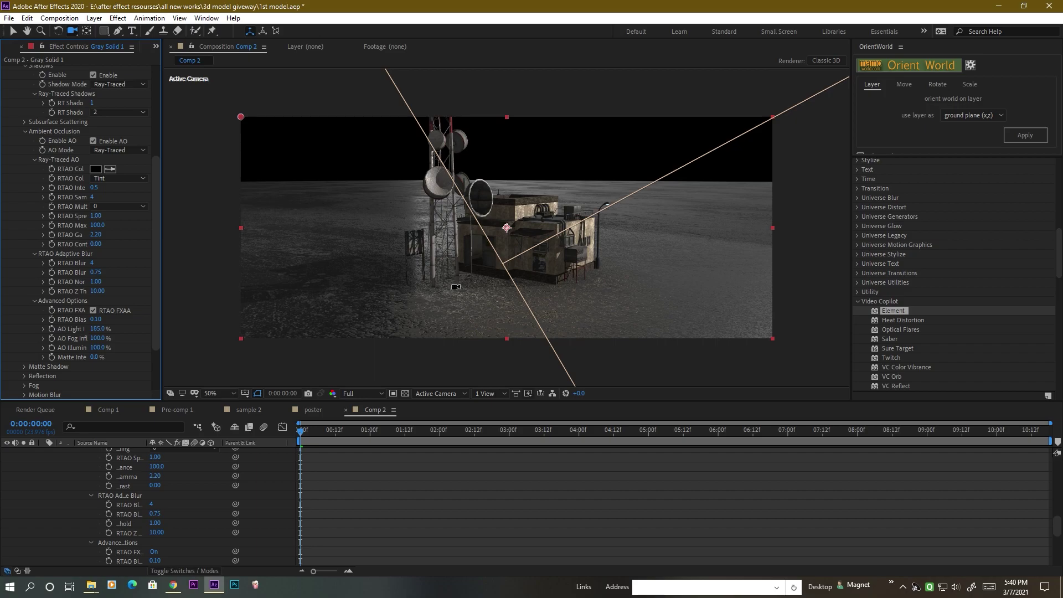
{"action": "left_click_drag", "start_coordinate": [440, 310], "coordinate": [555, 229]}
Step: Orbit Camera 1 to frame the tower and building from a wider side angle
{"action": "scroll", "coordinate": [554, 229], "scroll_direction": "up", "scroll_amount": 4}
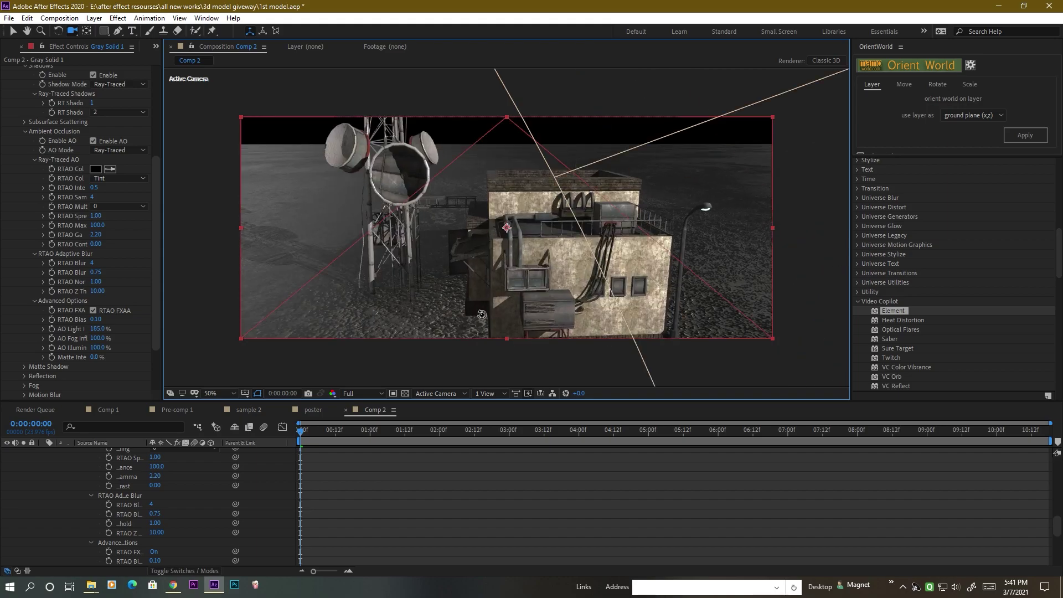
{"action": "left_click_drag", "start_coordinate": [481, 314], "coordinate": [523, 313]}
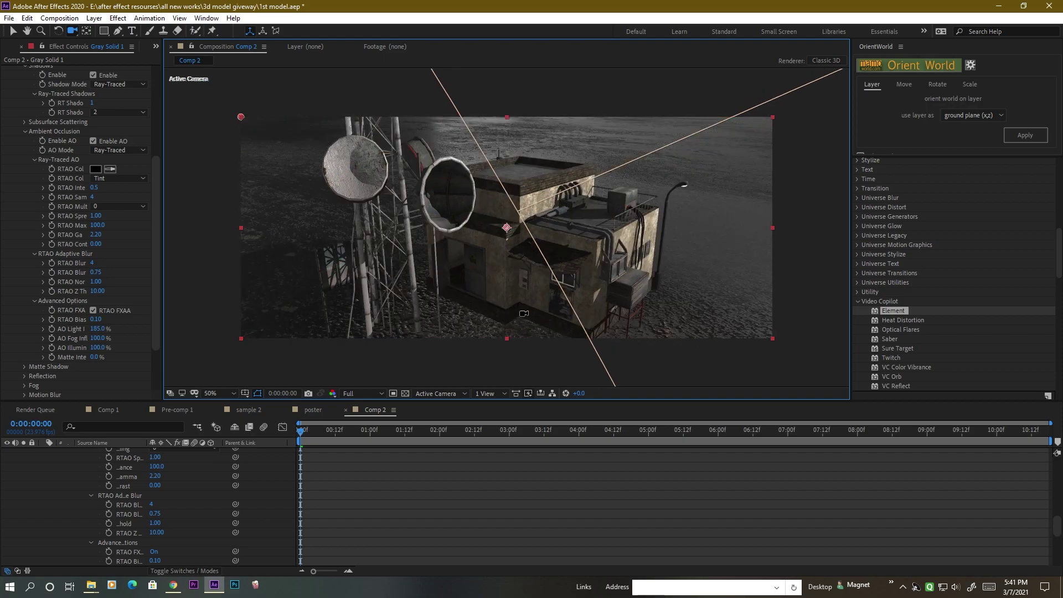
{"action": "left_click_drag", "start_coordinate": [486, 236], "coordinate": [498, 307]}
{"action": "left_click_drag", "start_coordinate": [596, 286], "coordinate": [587, 283]}
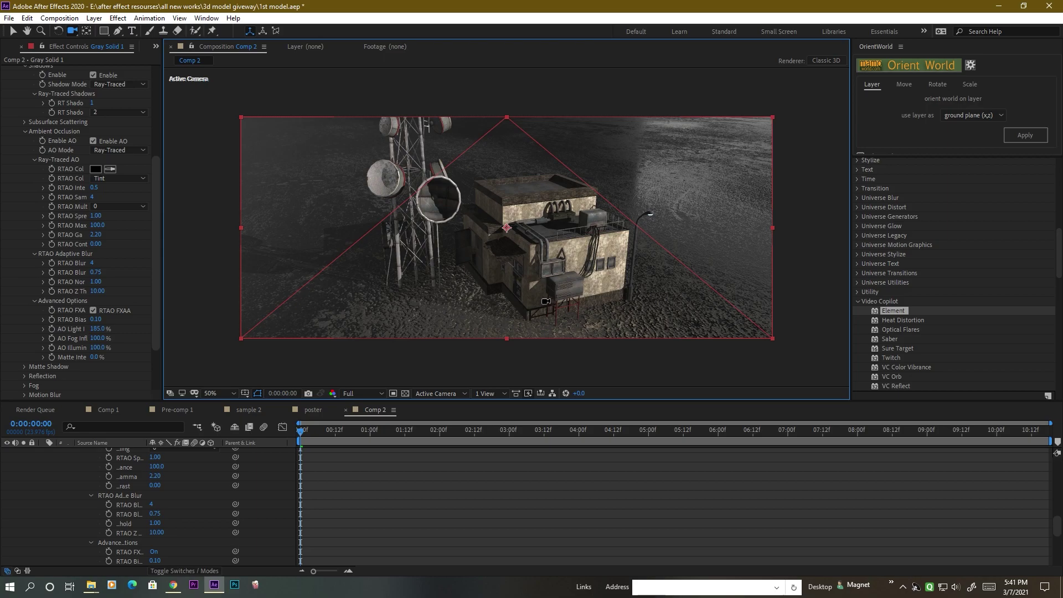
{"action": "left_click_drag", "start_coordinate": [545, 301], "coordinate": [665, 241]}
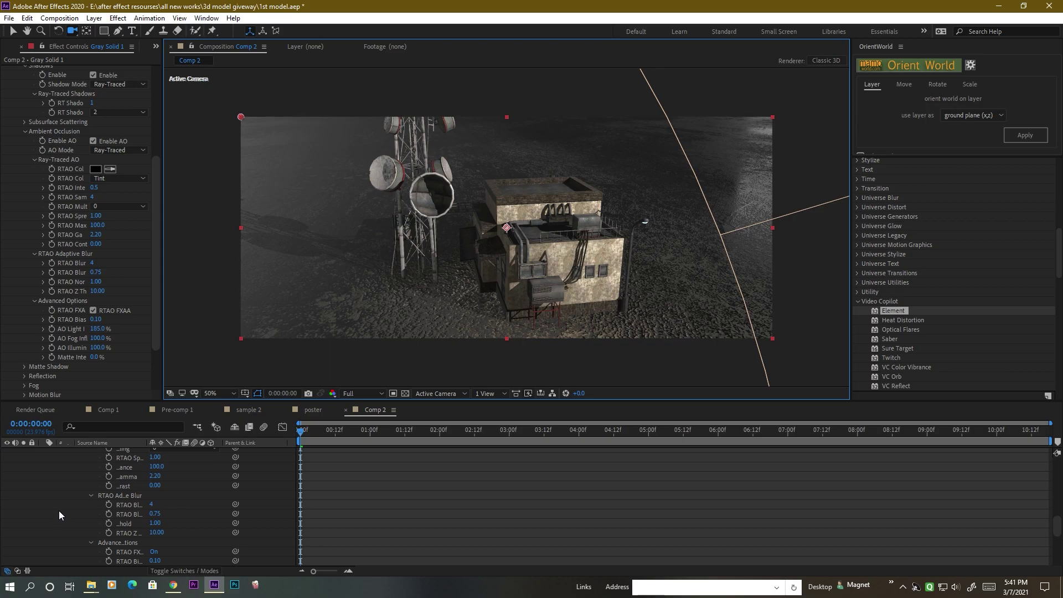
{"action": "scroll", "coordinate": [63, 501], "scroll_direction": "up", "scroll_amount": 15}
Step: Collapse Gray Solid 1's properties and hide Spot Light 1
{"action": "left_click", "coordinate": [43, 480]}
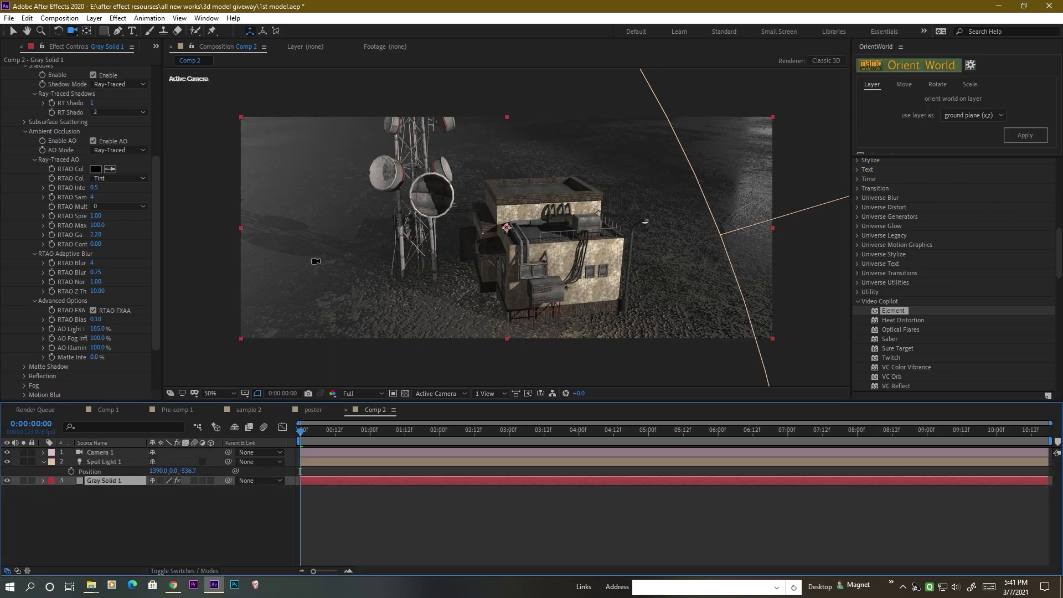
{"action": "left_click", "coordinate": [105, 462]}
{"action": "left_click", "coordinate": [7, 461]}
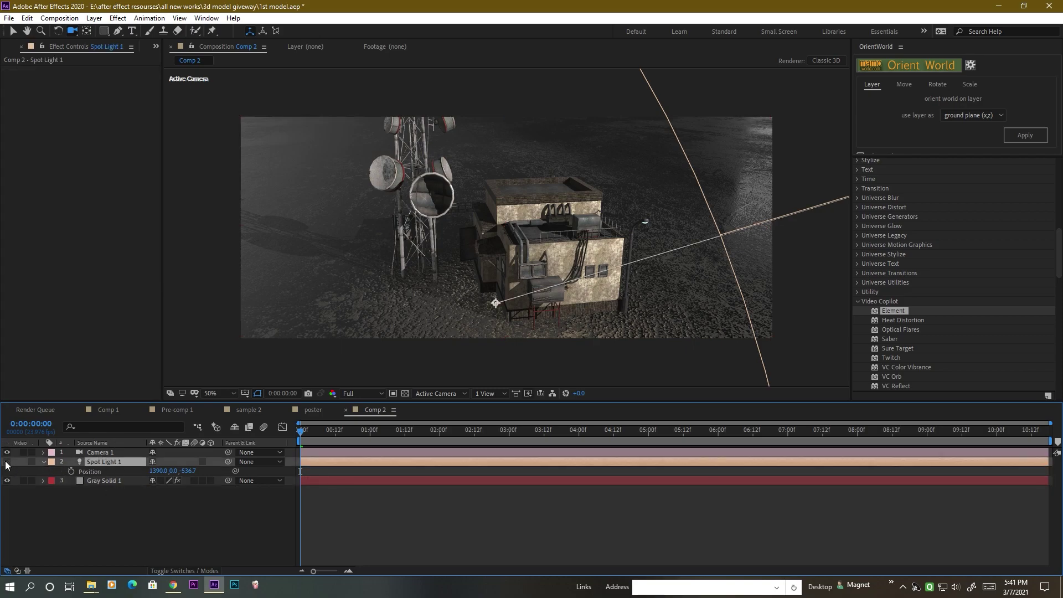
Step: Create an Element Position 1 null at the street lamp's head via Select 2D Position
{"action": "left_click", "coordinate": [106, 481]}
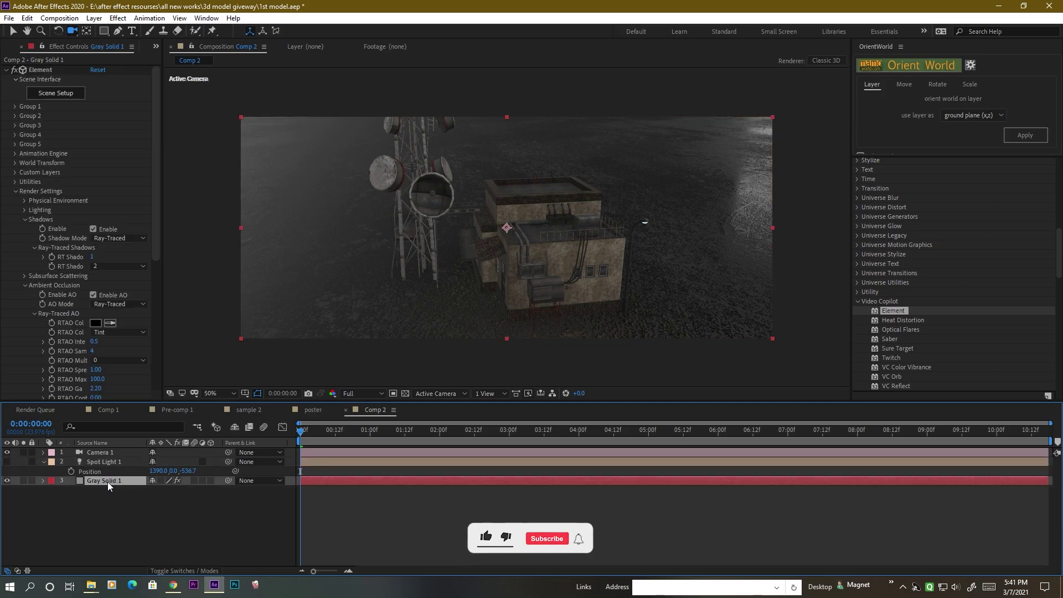
{"action": "left_click", "coordinate": [15, 192]}
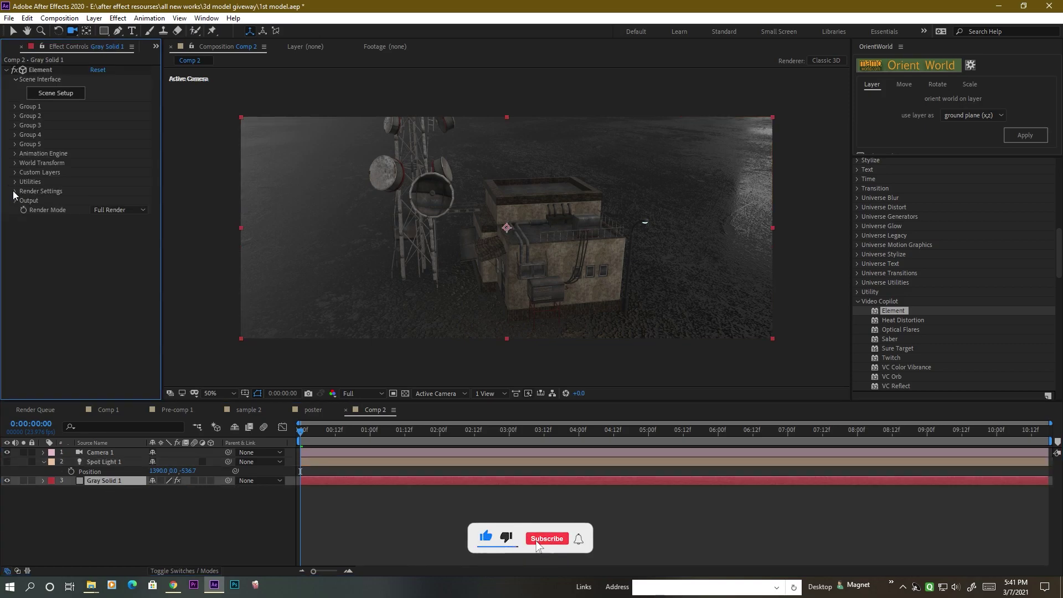
{"action": "left_click", "coordinate": [16, 182]}
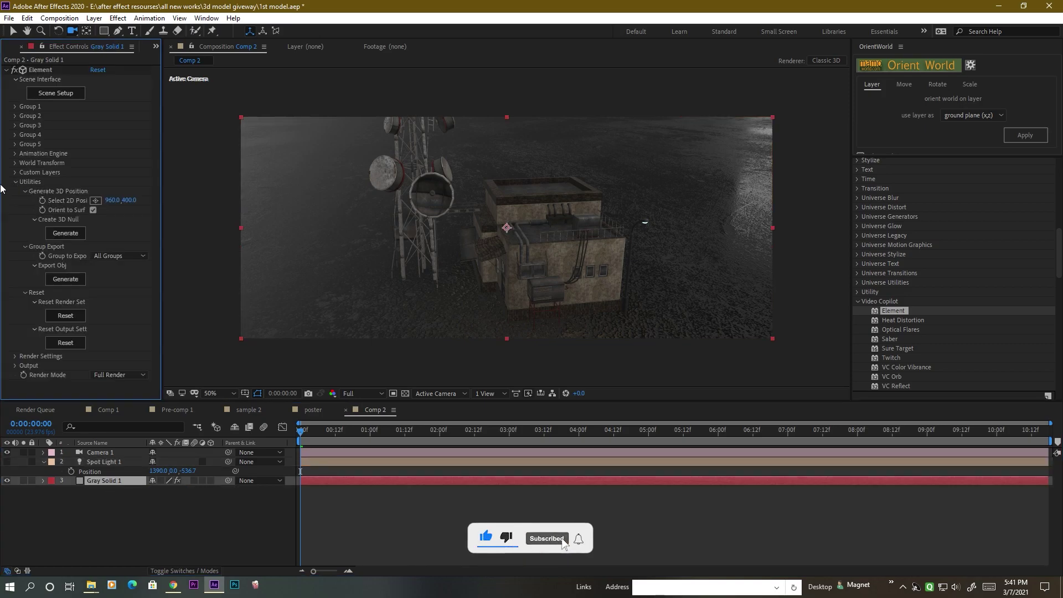
{"action": "left_click", "coordinate": [95, 201]}
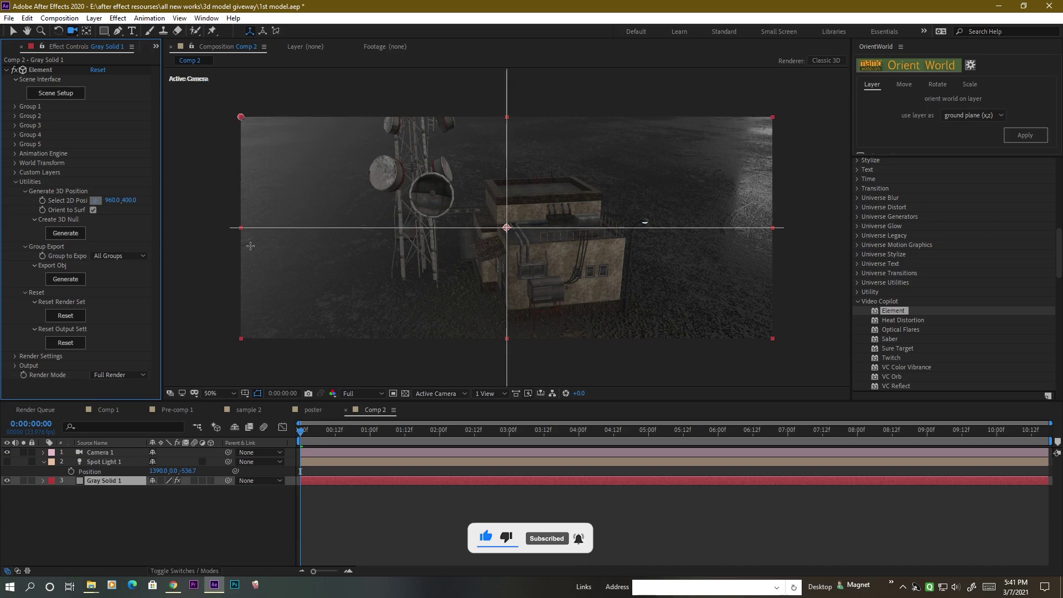
{"action": "left_click", "coordinate": [644, 221]}
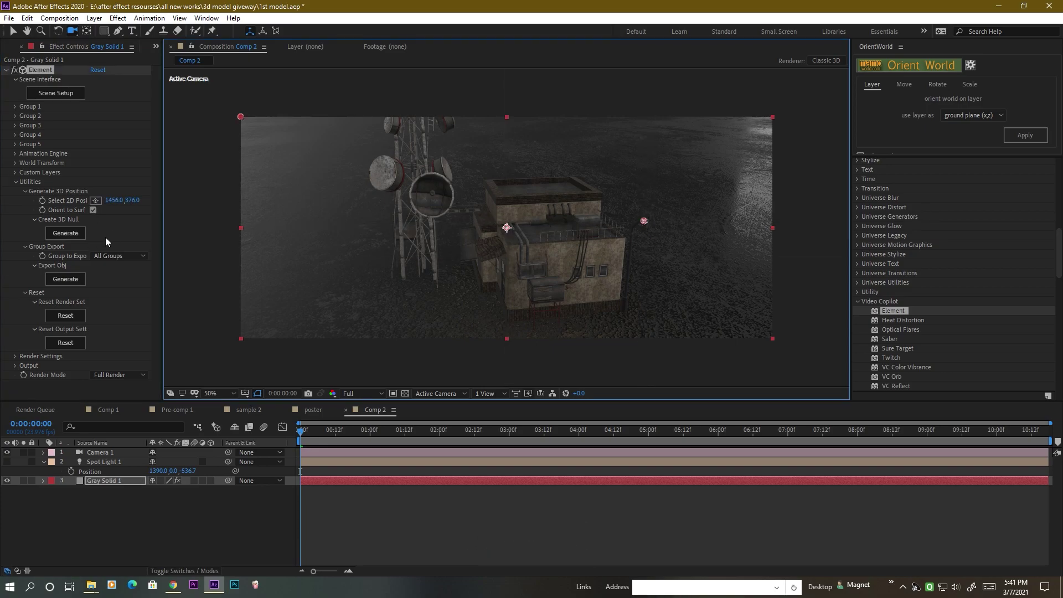
{"action": "left_click", "coordinate": [77, 236]}
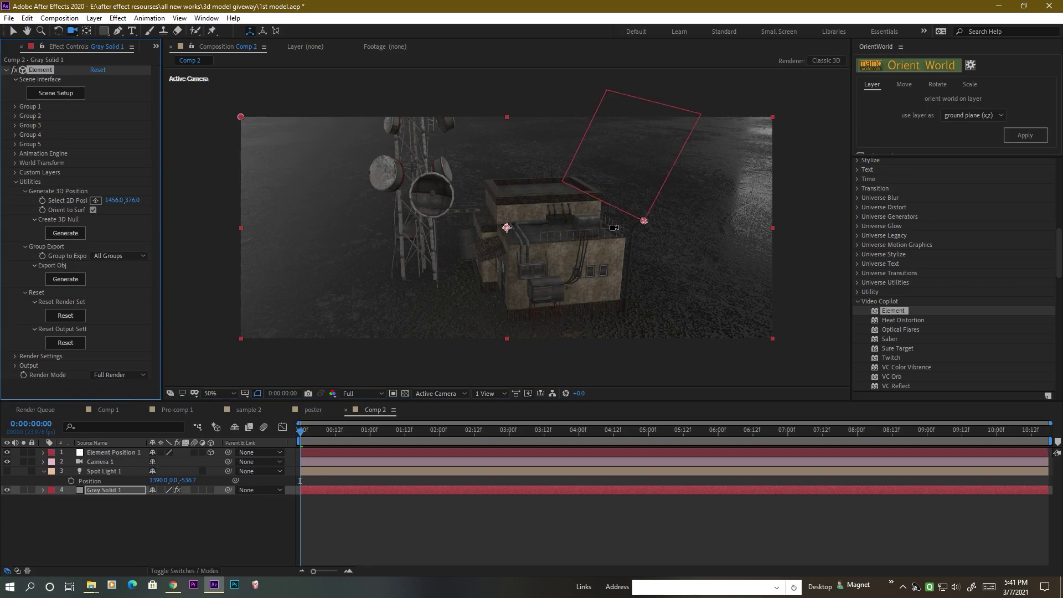
{"action": "left_click_drag", "start_coordinate": [602, 294], "coordinate": [671, 257]}
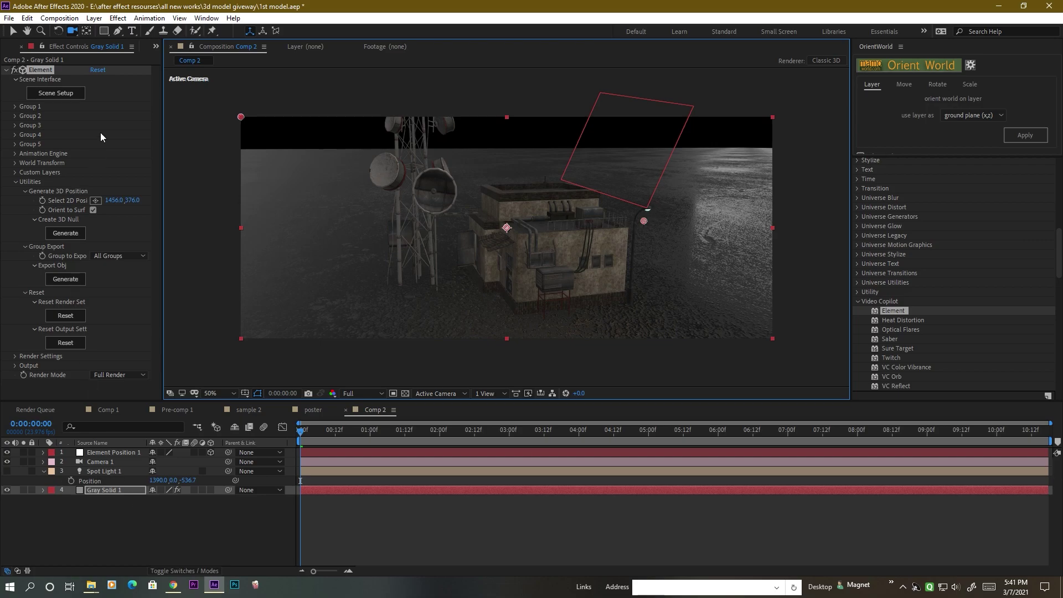
{"action": "left_click", "coordinate": [115, 473]}
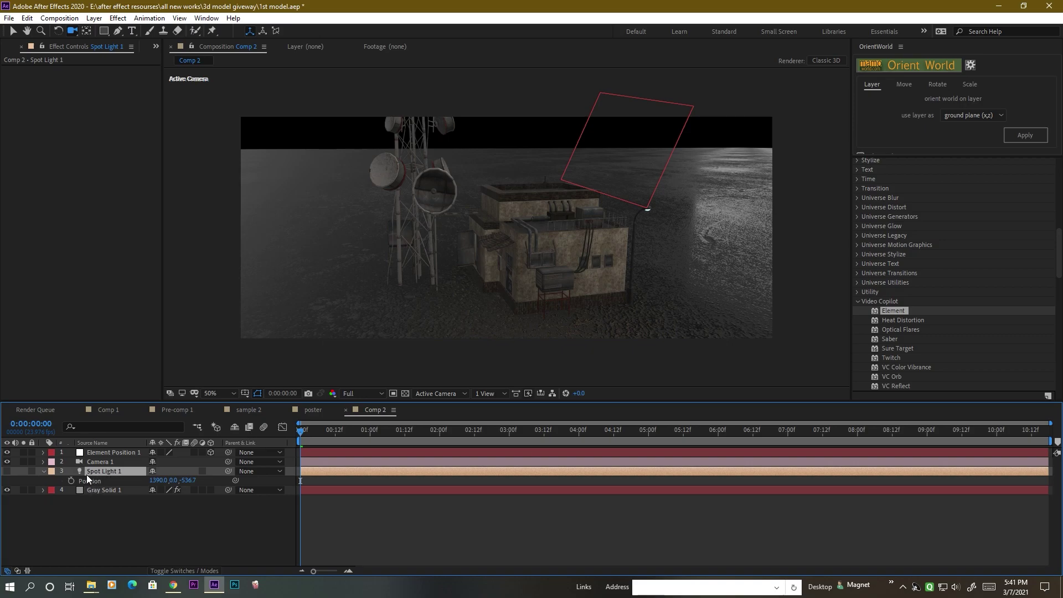
Step: Paste Element Position 1's position into Spot Light 1 and turn the light back on
{"action": "left_click", "coordinate": [102, 453]}
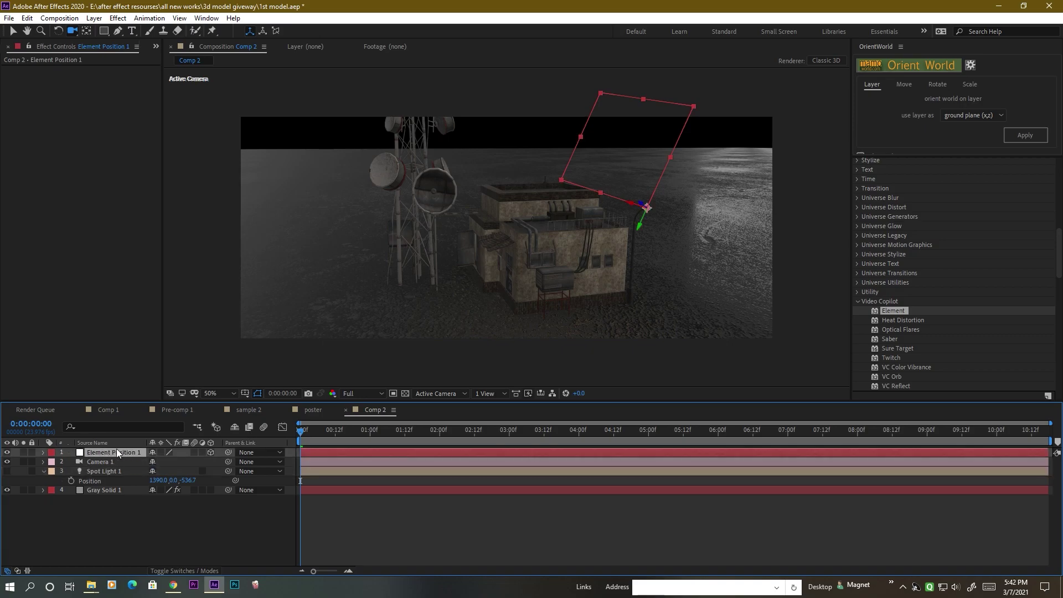
{"action": "key", "text": "p"}
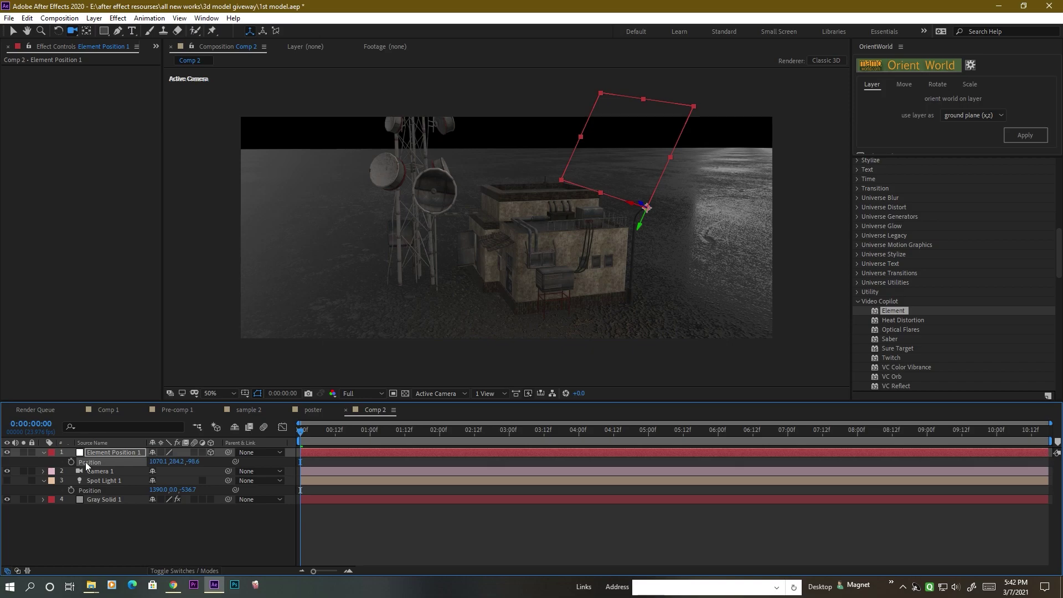
{"action": "left_click", "coordinate": [95, 490]}
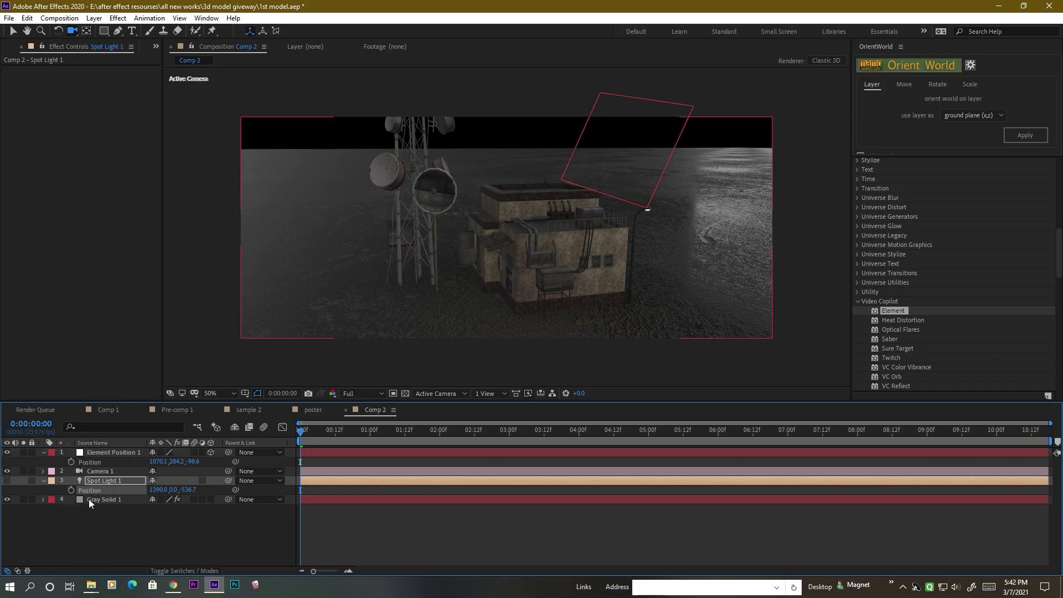
{"action": "key", "text": "ctrl+v"}
{"action": "left_click", "coordinate": [7, 481]}
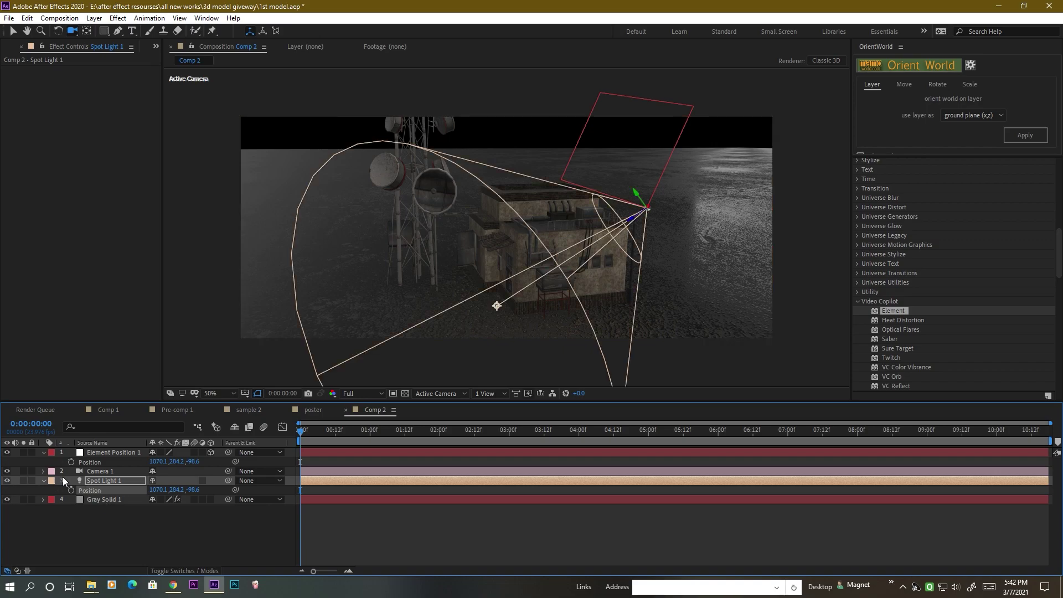
Step: Rotate Spot Light 1 to X −58°, Y −9° so it lights the ground beside the building
{"action": "left_click", "coordinate": [103, 480]}
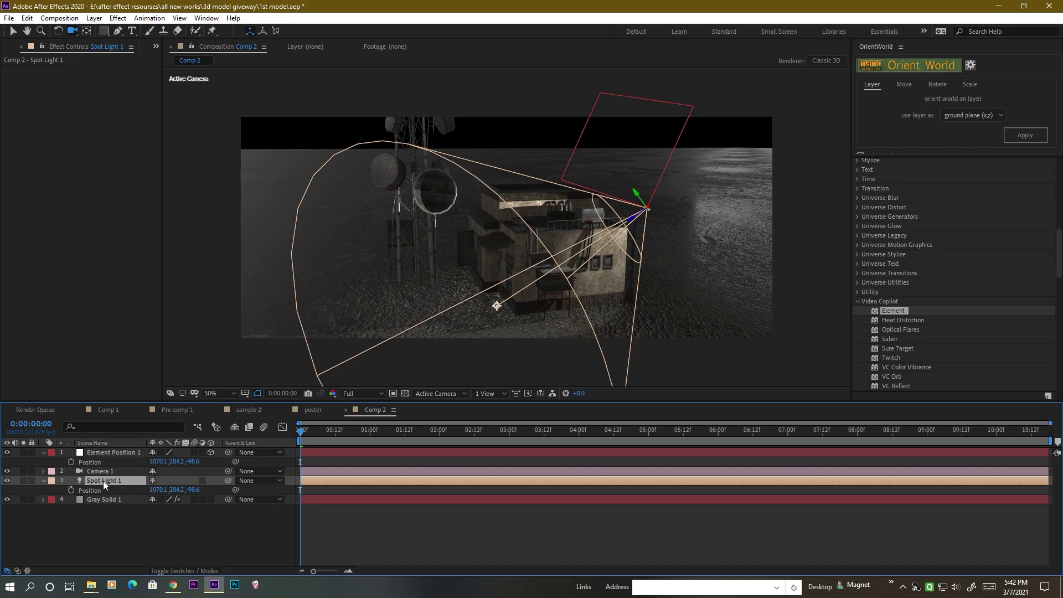
{"action": "key", "text": "r"}
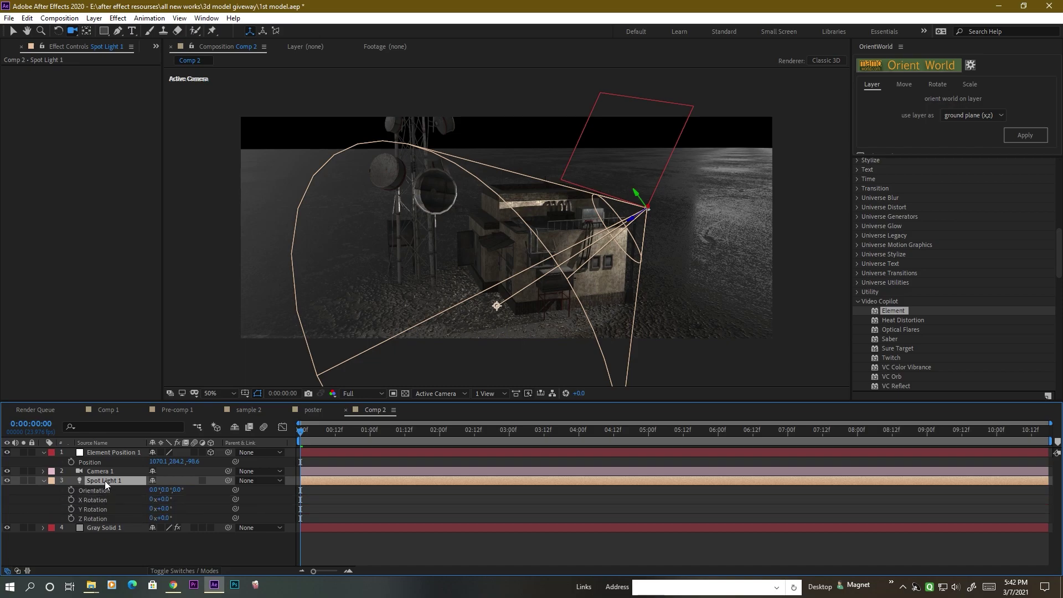
{"action": "key", "text": "p"}
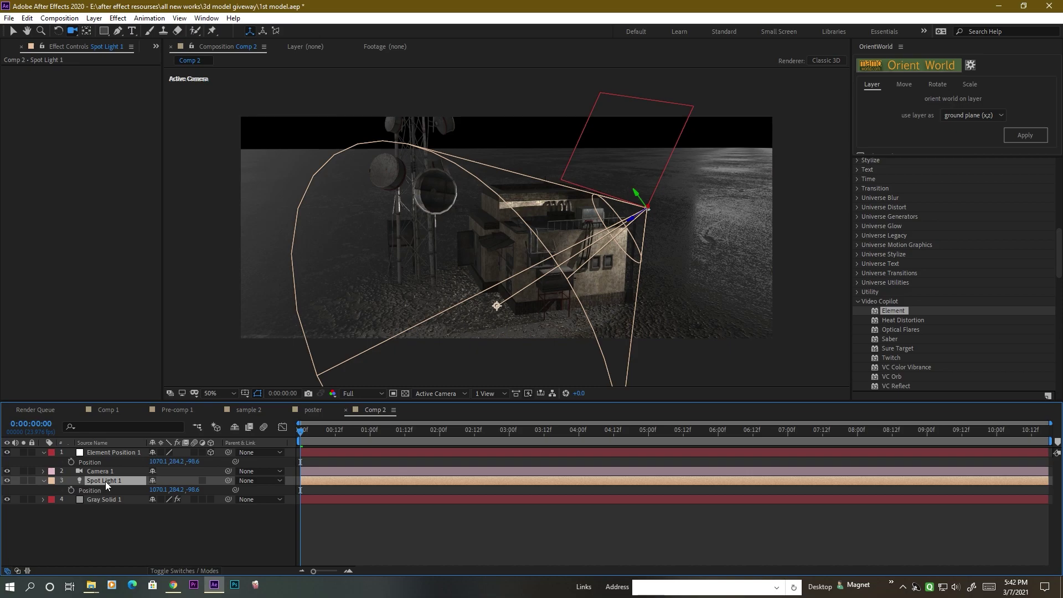
{"action": "key", "text": "r"}
{"action": "left_click_drag", "start_coordinate": [170, 502], "coordinate": [144, 503]}
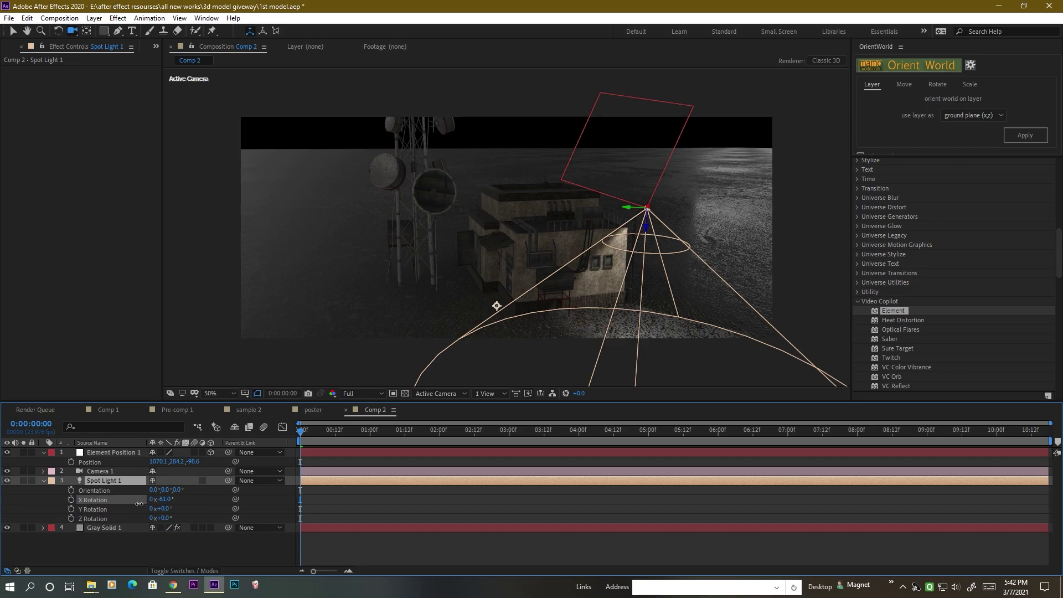
{"action": "left_click_drag", "start_coordinate": [139, 504], "coordinate": [167, 514]}
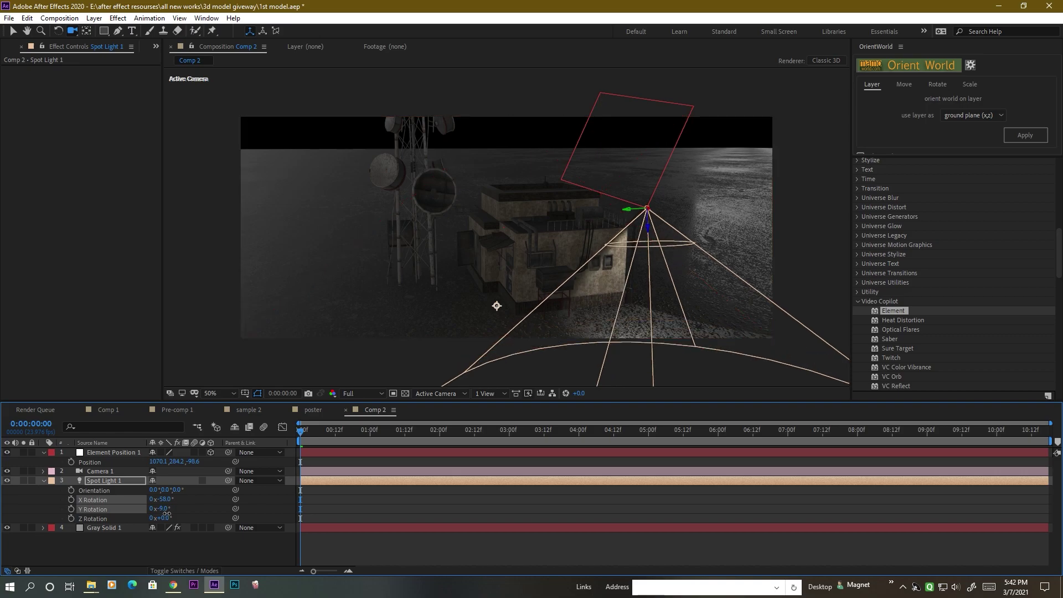
{"action": "left_click_drag", "start_coordinate": [576, 317], "coordinate": [574, 311]}
{"action": "left_click", "coordinate": [230, 550]}
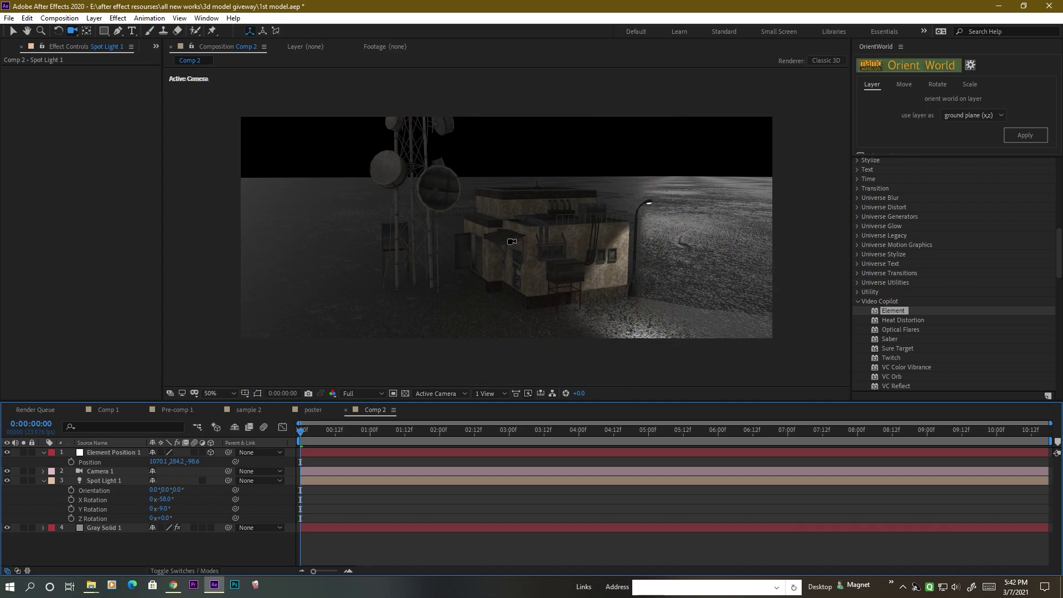
{"action": "left_click_drag", "start_coordinate": [632, 307], "coordinate": [642, 199]}
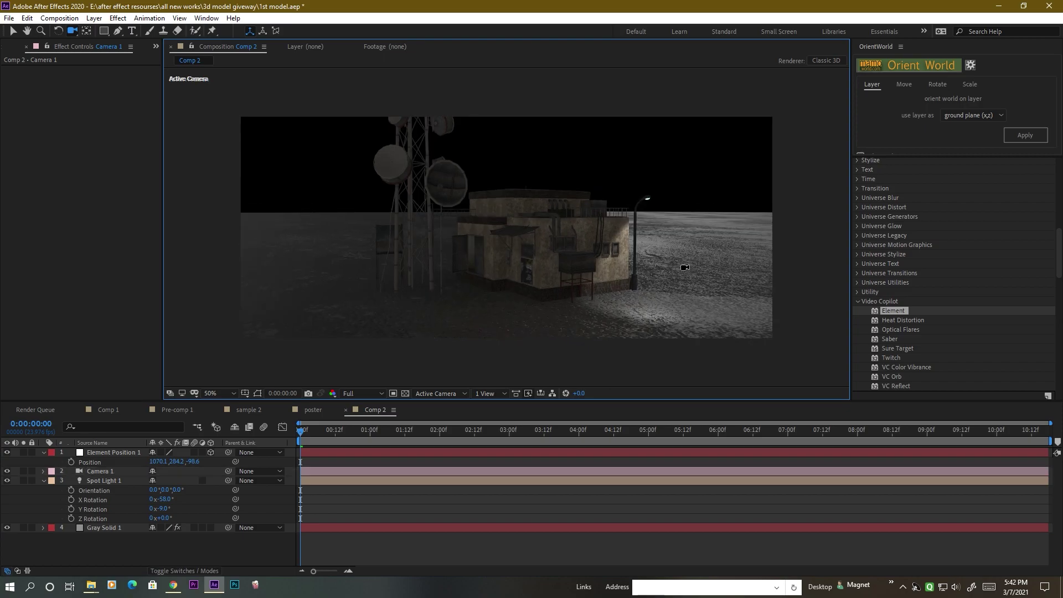
Step: Create a new solid layer, Gray Solid 2
{"action": "left_click", "coordinate": [121, 549]}
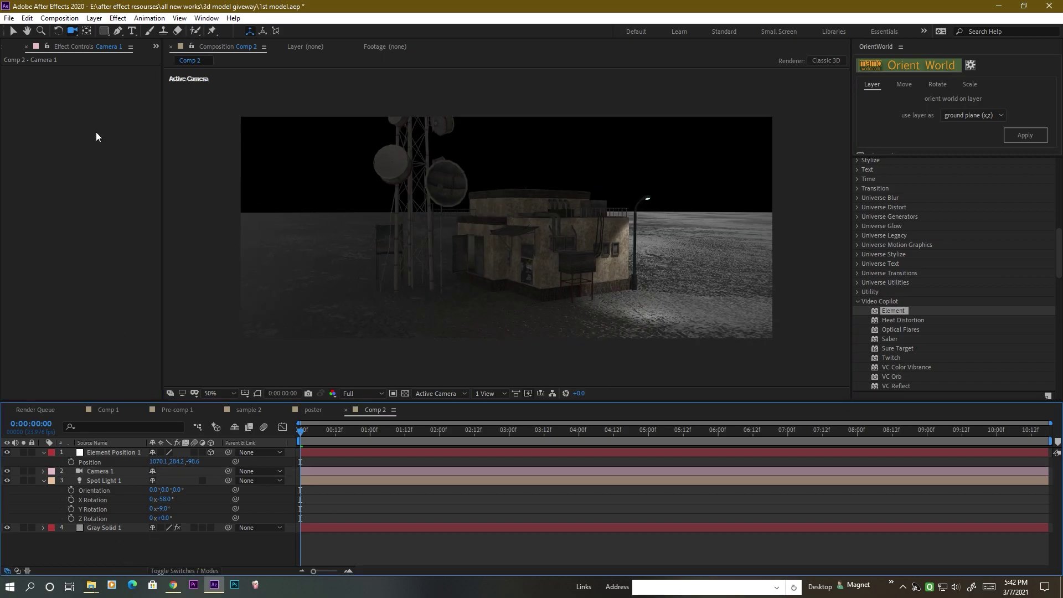
{"action": "left_click", "coordinate": [92, 18]}
{"action": "mouse_move", "coordinate": [109, 34]}
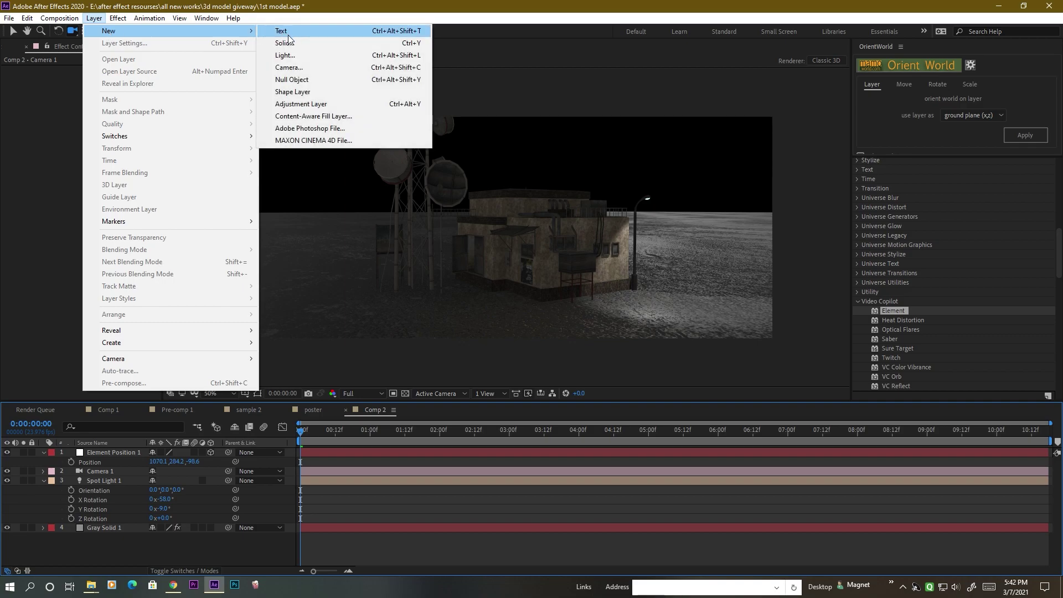
{"action": "left_click", "coordinate": [318, 41]}
{"action": "left_click", "coordinate": [174, 226]}
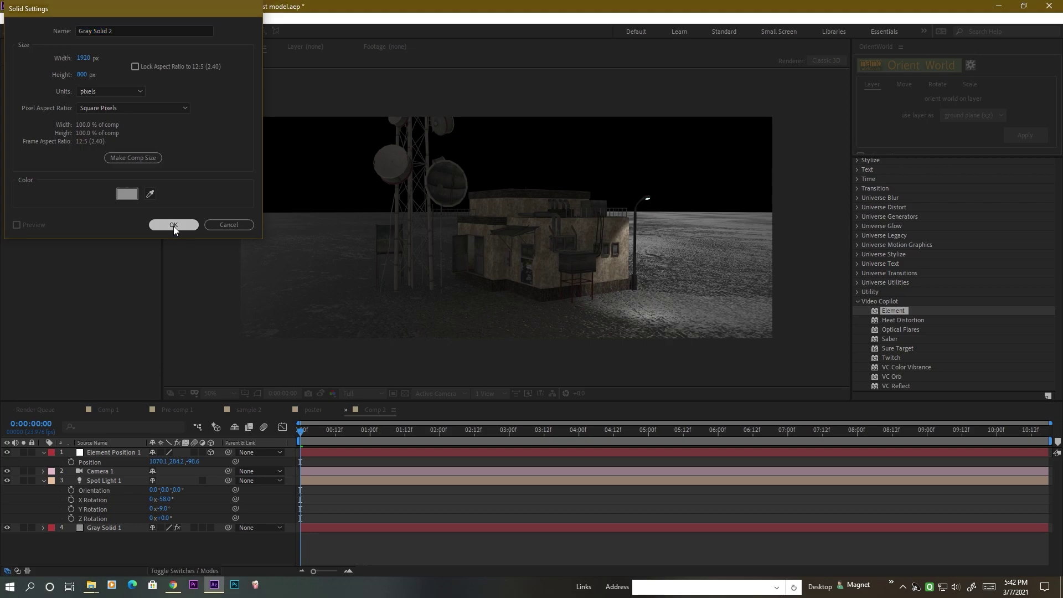
Step: Apply Trapcode Lux to Gray Solid 2 with the Distance spot light model at intensity 5
{"action": "scroll", "coordinate": [922, 260], "scroll_direction": "up", "scroll_amount": 10}
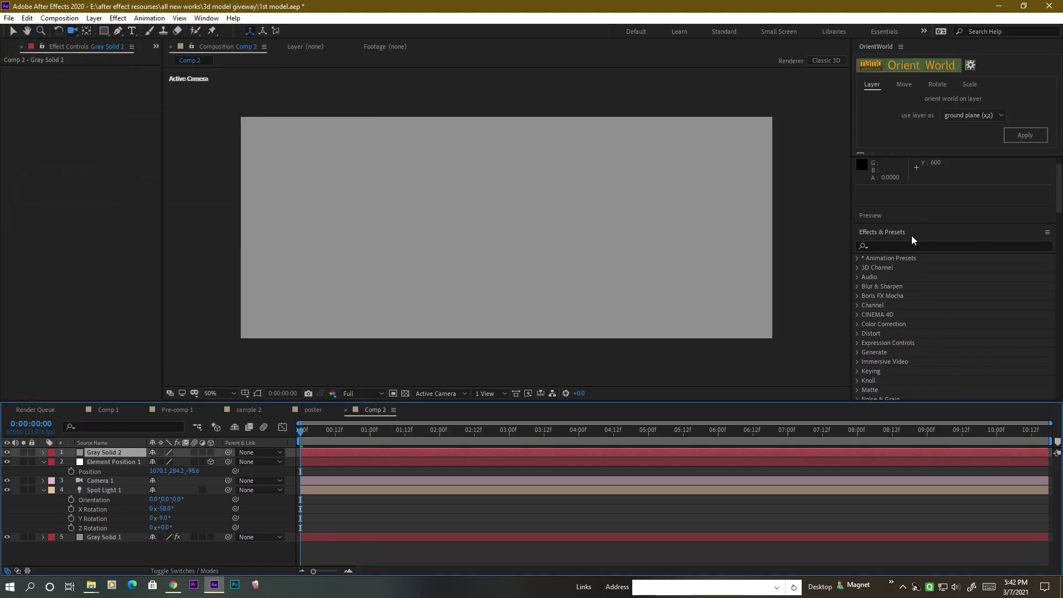
{"action": "scroll", "coordinate": [911, 277], "scroll_direction": "down", "scroll_amount": 5}
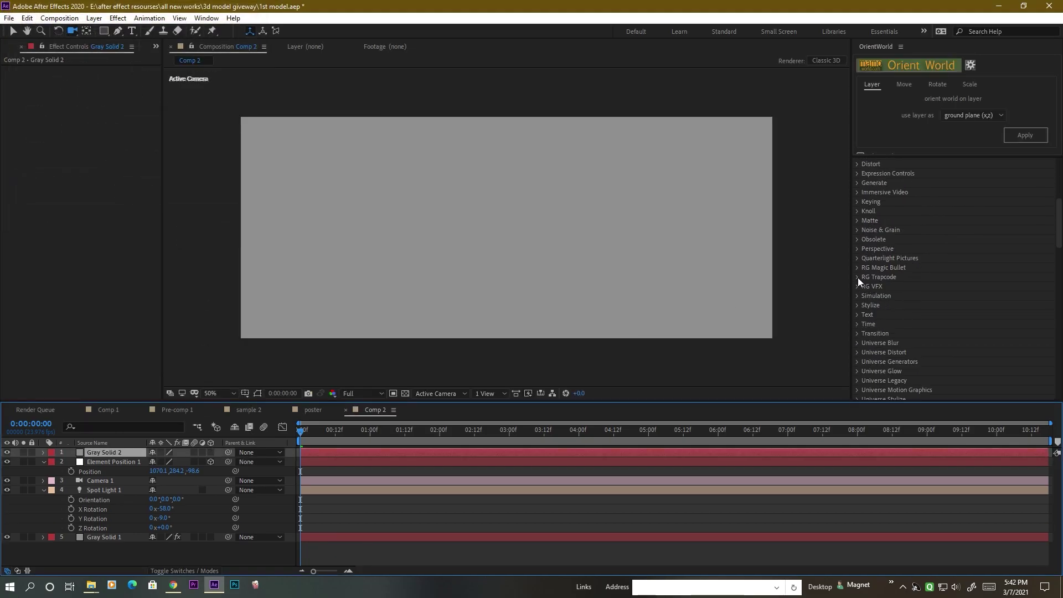
{"action": "left_click", "coordinate": [858, 277]}
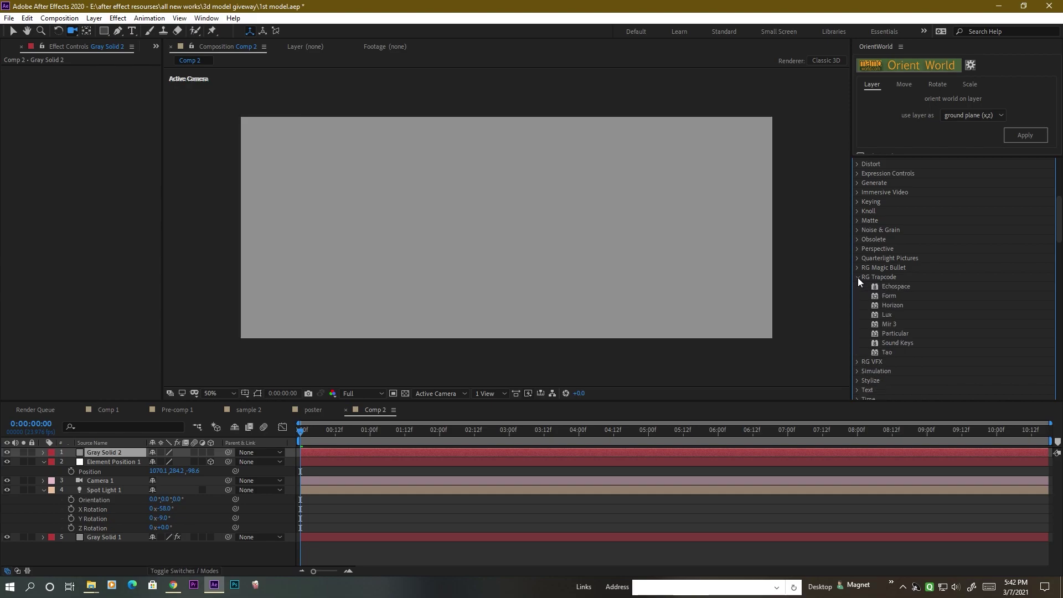
{"action": "double_click", "coordinate": [886, 314]}
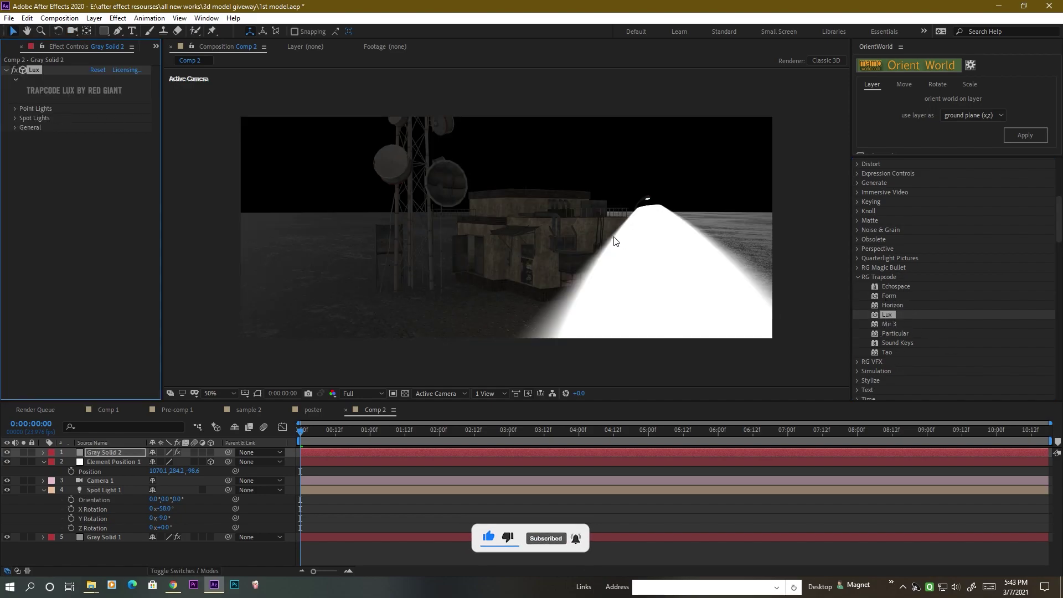
{"action": "left_click", "coordinate": [15, 118]}
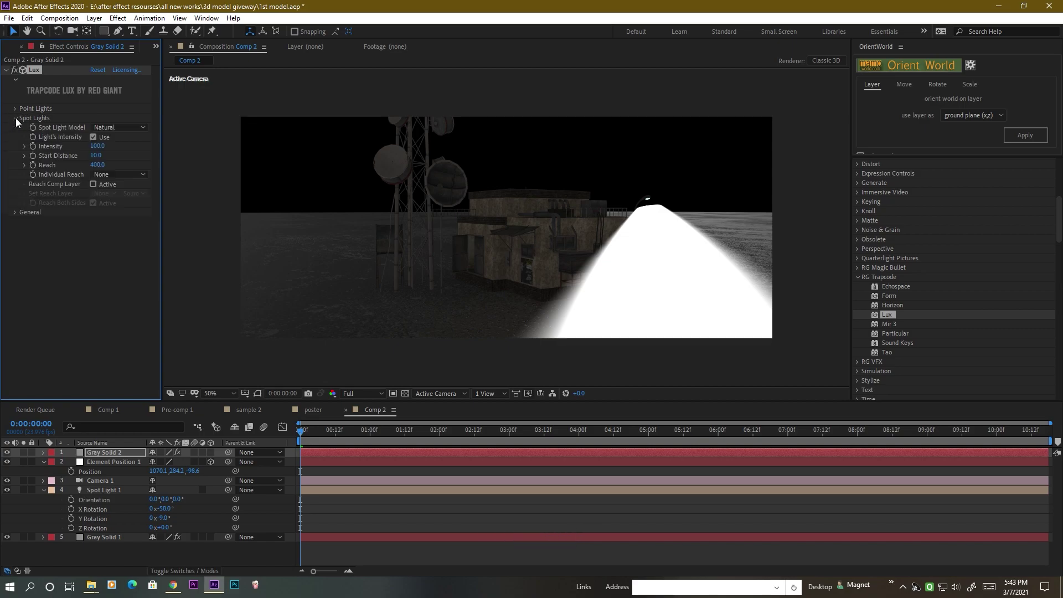
{"action": "left_click", "coordinate": [114, 126]}
{"action": "left_click", "coordinate": [123, 164]}
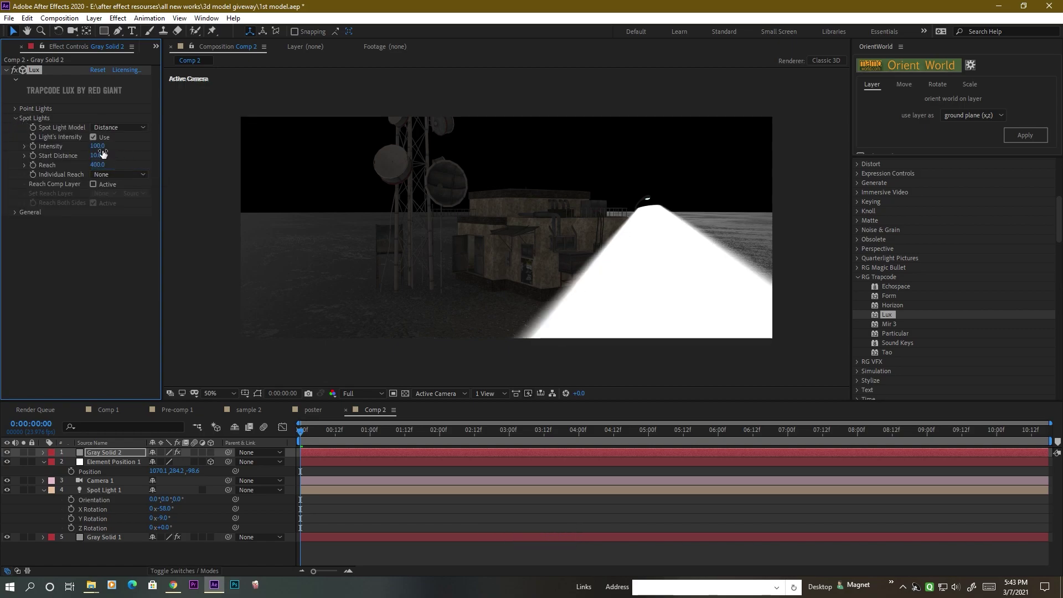
{"action": "mouse_move", "coordinate": [103, 149]}
{"action": "left_mouse_down"}
{"action": "mouse_move", "coordinate": [68, 174]}
{"action": "mouse_move", "coordinate": [97, 165]}
{"action": "left_mouse_up"}
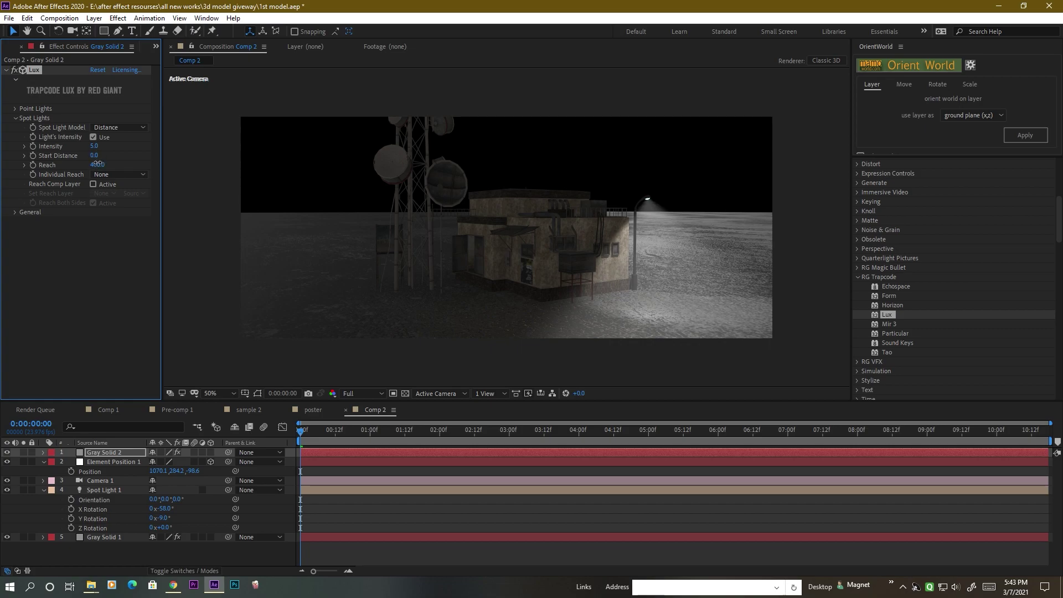
Step: Orbit the camera to a new angle on the scene
{"action": "left_click", "coordinate": [71, 31]}
{"action": "left_click", "coordinate": [515, 281]}
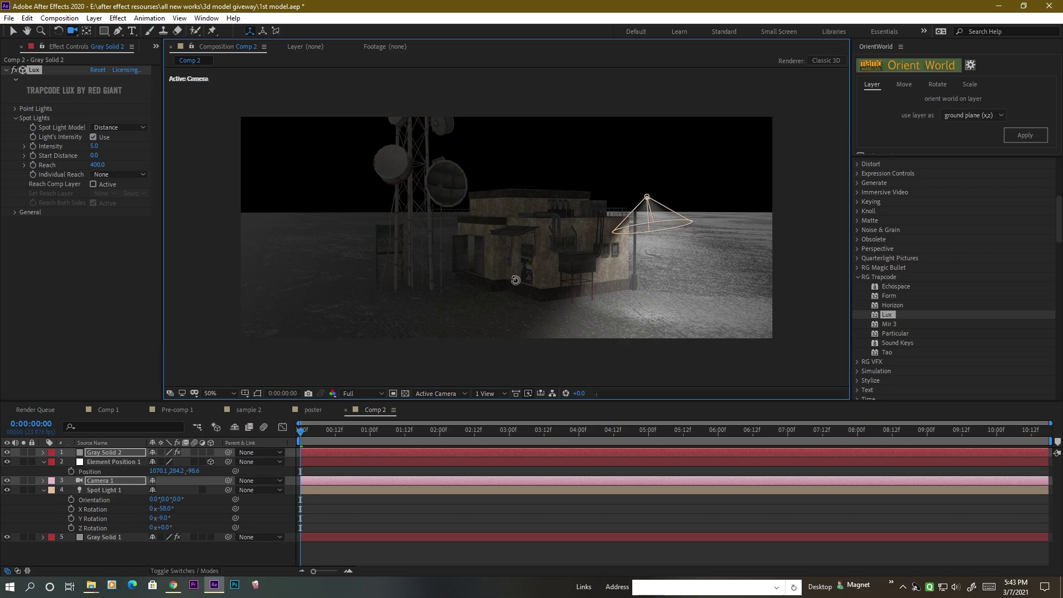
{"action": "left_click_drag", "start_coordinate": [515, 280], "coordinate": [680, 213]}
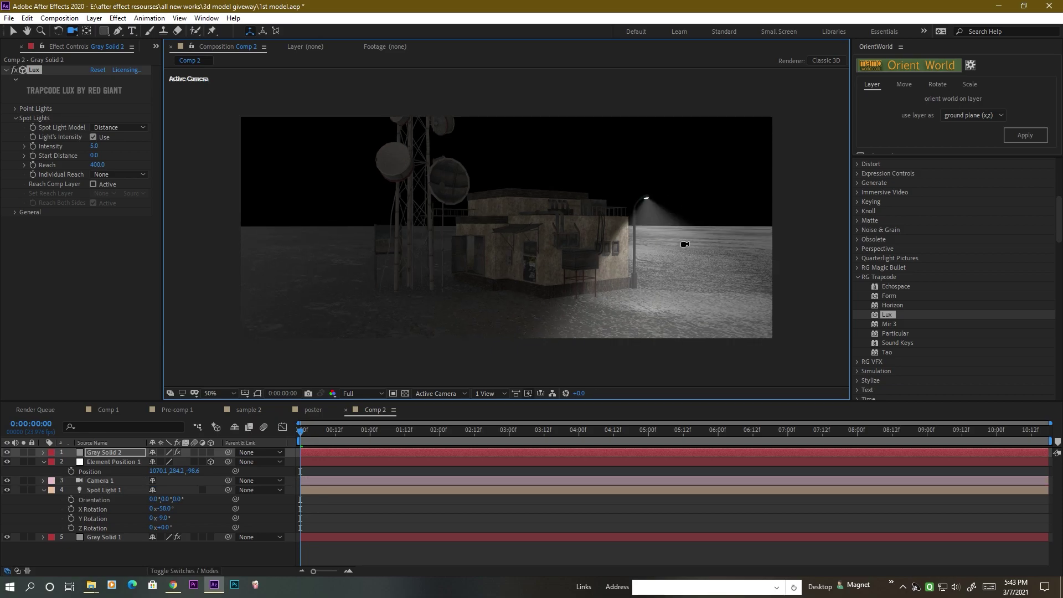
{"action": "left_click", "coordinate": [488, 295]}
{"action": "left_click_drag", "start_coordinate": [488, 294], "coordinate": [487, 304]}
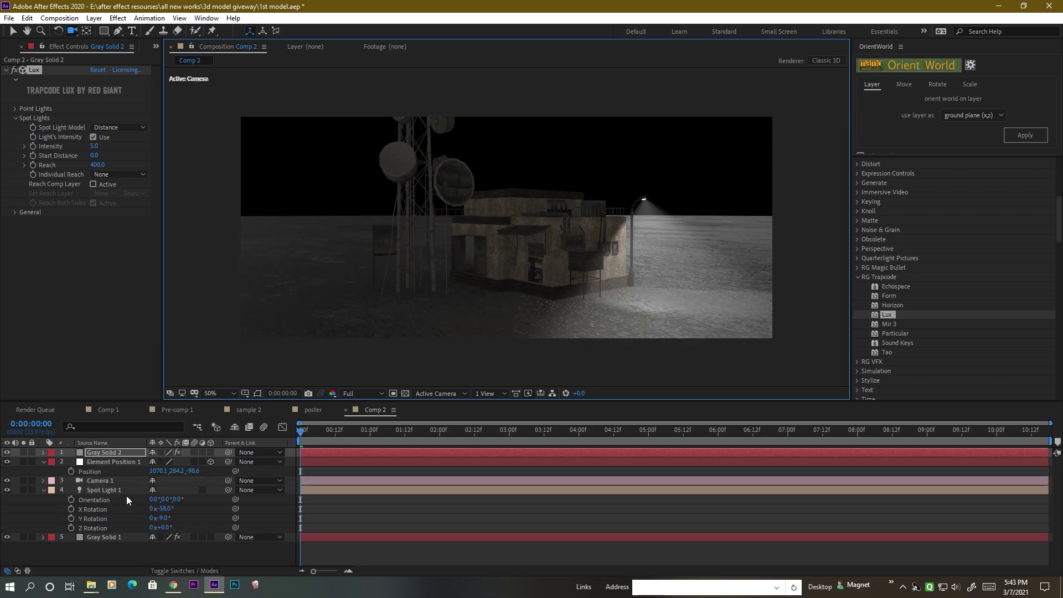
Step: Add a new Parallel light at 211% intensity
{"action": "left_click", "coordinate": [93, 19]}
{"action": "mouse_move", "coordinate": [111, 28]}
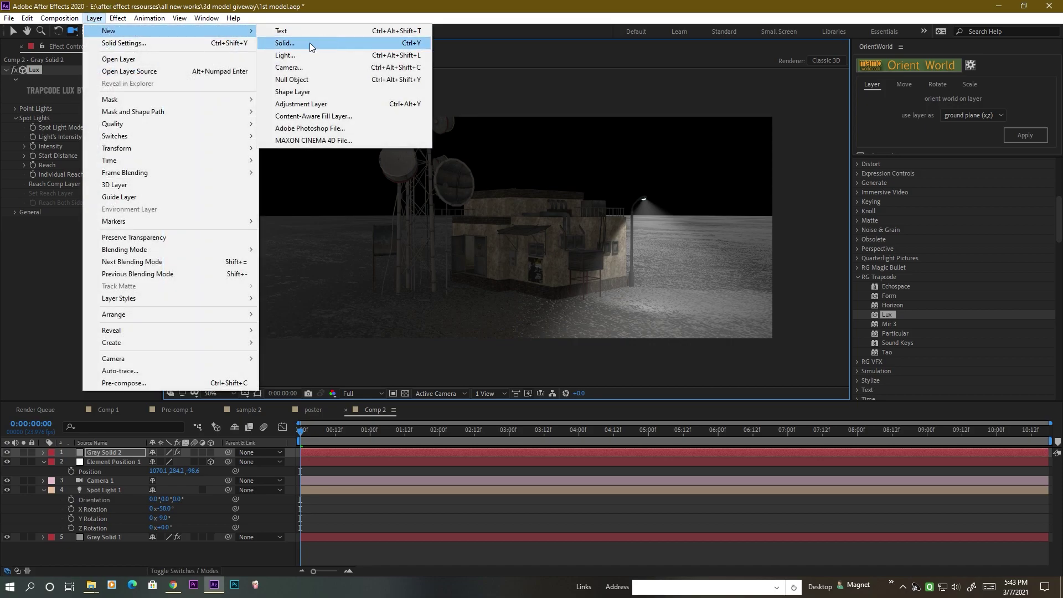
{"action": "left_click", "coordinate": [300, 55]}
{"action": "left_click", "coordinate": [114, 60]}
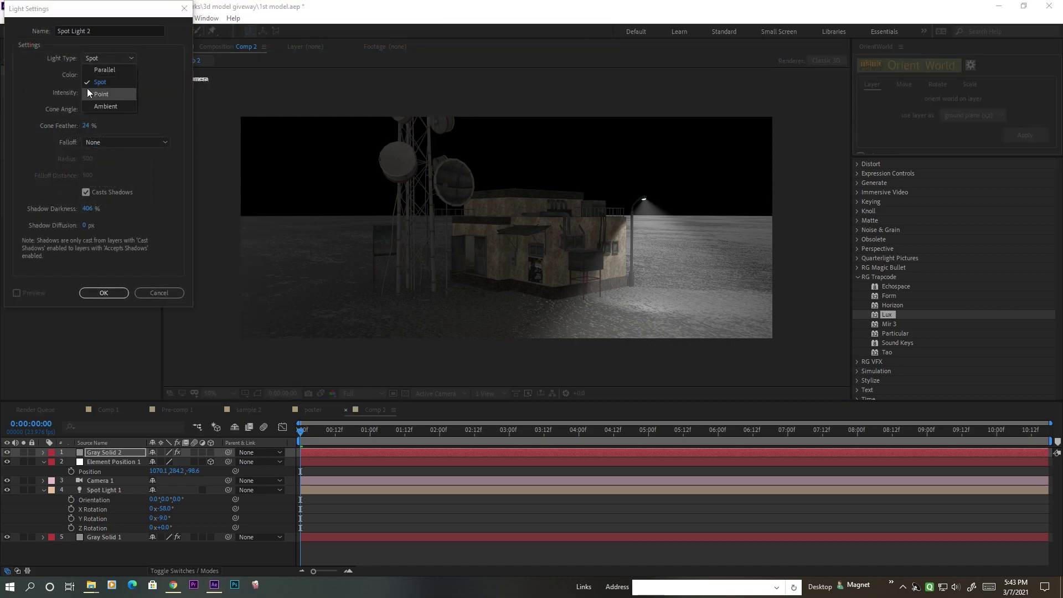
{"action": "left_click", "coordinate": [100, 71]}
{"action": "left_click_drag", "start_coordinate": [88, 97], "coordinate": [67, 97]}
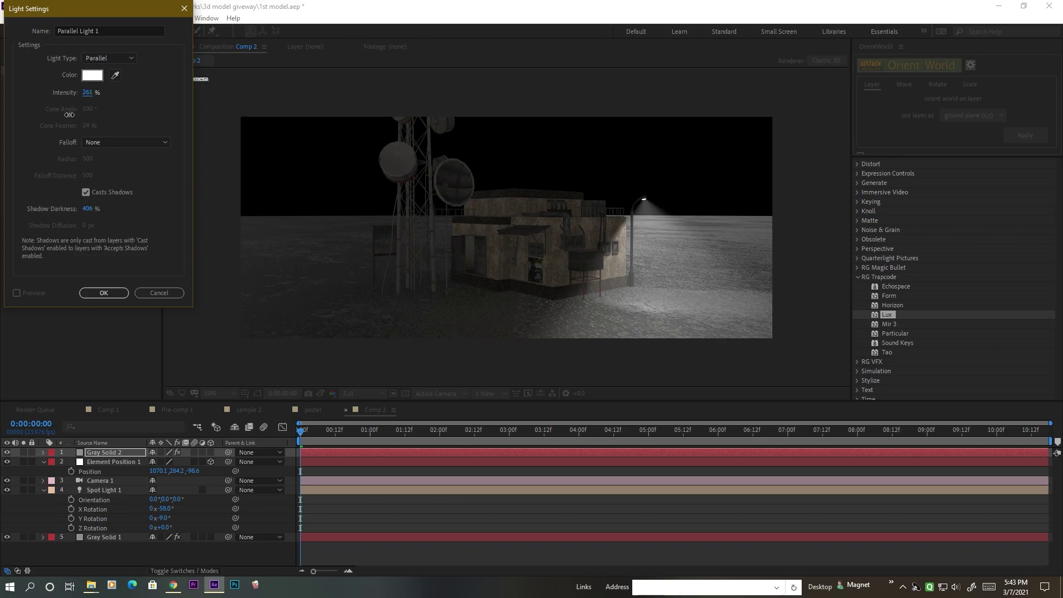
{"action": "left_click", "coordinate": [99, 293]}
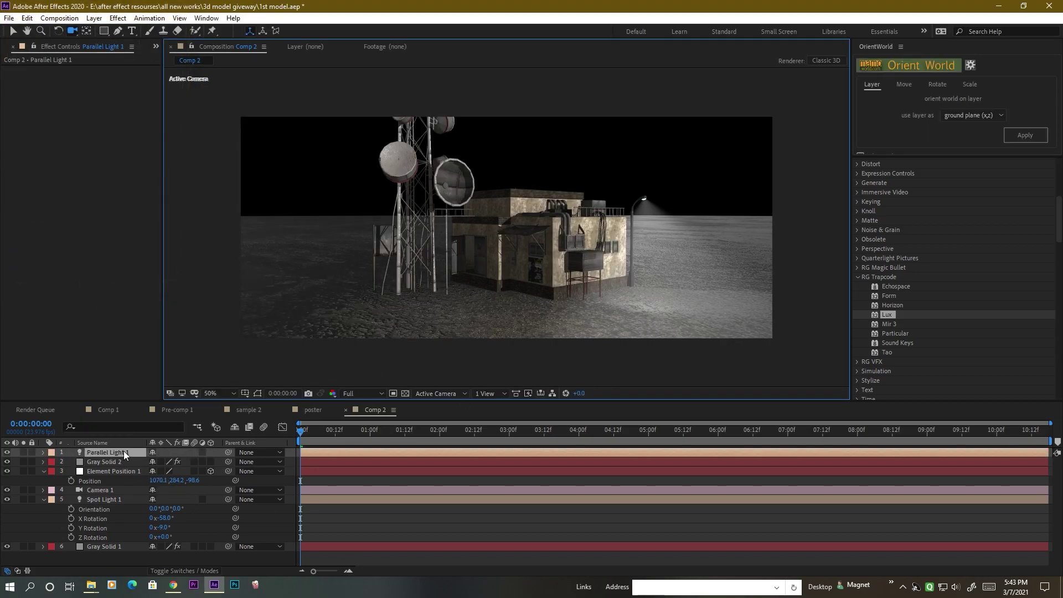
Step: Position Parallel Light 1 at 1040.0, -1190.0, 1343.3
{"action": "key", "text": "p"}
{"action": "left_click", "coordinate": [338, 451]}
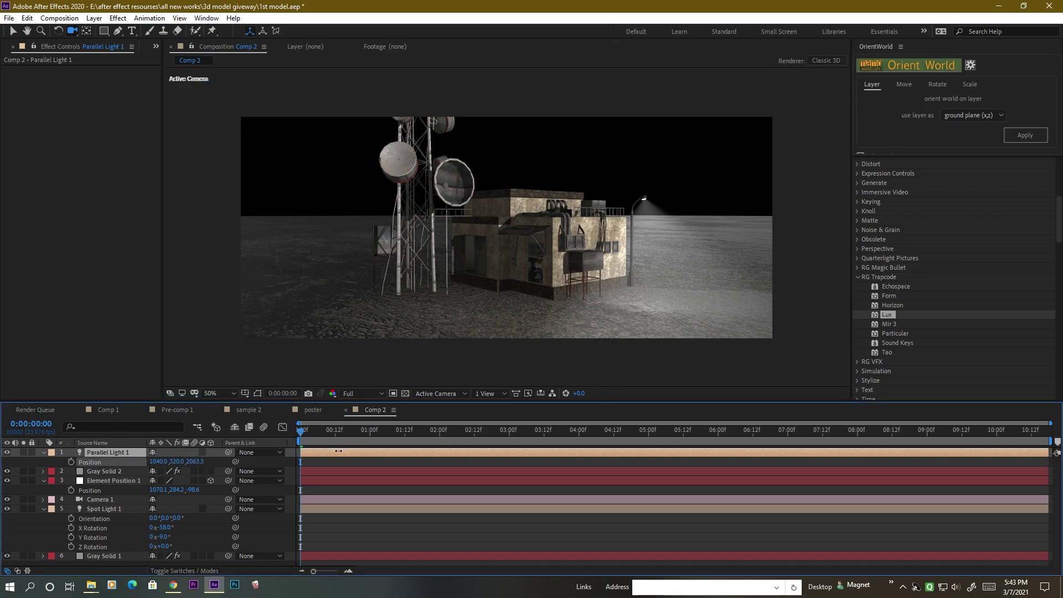
{"action": "left_click_drag", "start_coordinate": [338, 451], "coordinate": [499, 451]}
{"action": "left_click_drag", "start_coordinate": [424, 467], "coordinate": [151, 481]}
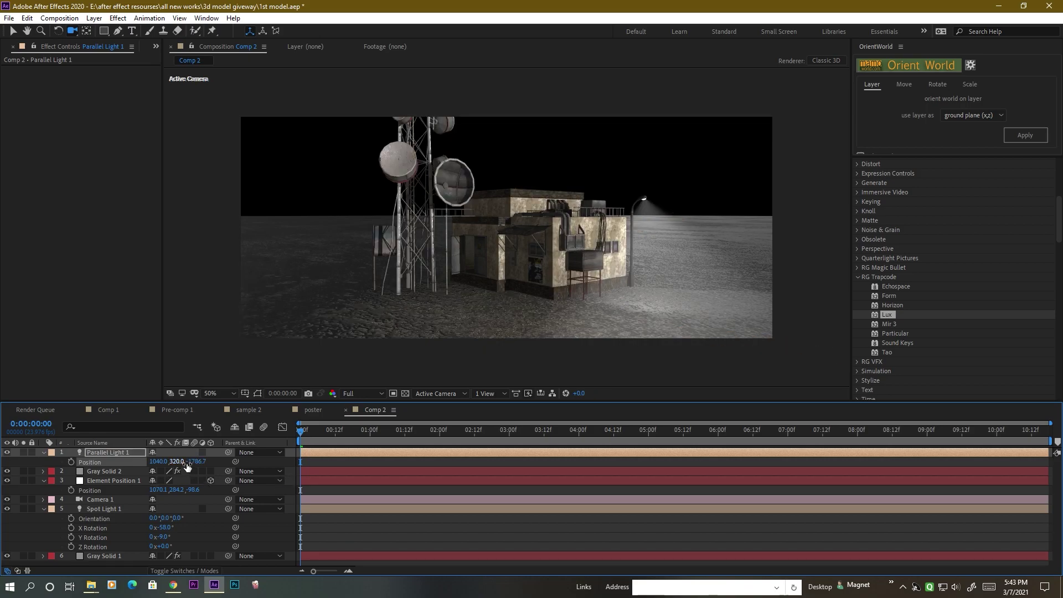
{"action": "left_click_drag", "start_coordinate": [187, 466], "coordinate": [102, 463]}
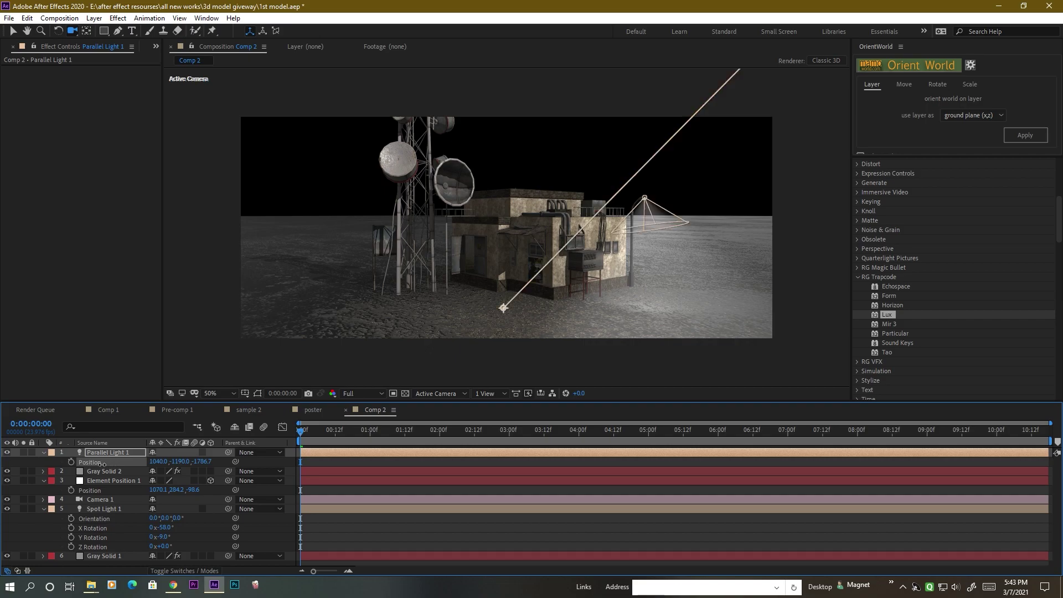
{"action": "left_click_drag", "start_coordinate": [209, 464], "coordinate": [372, 461]}
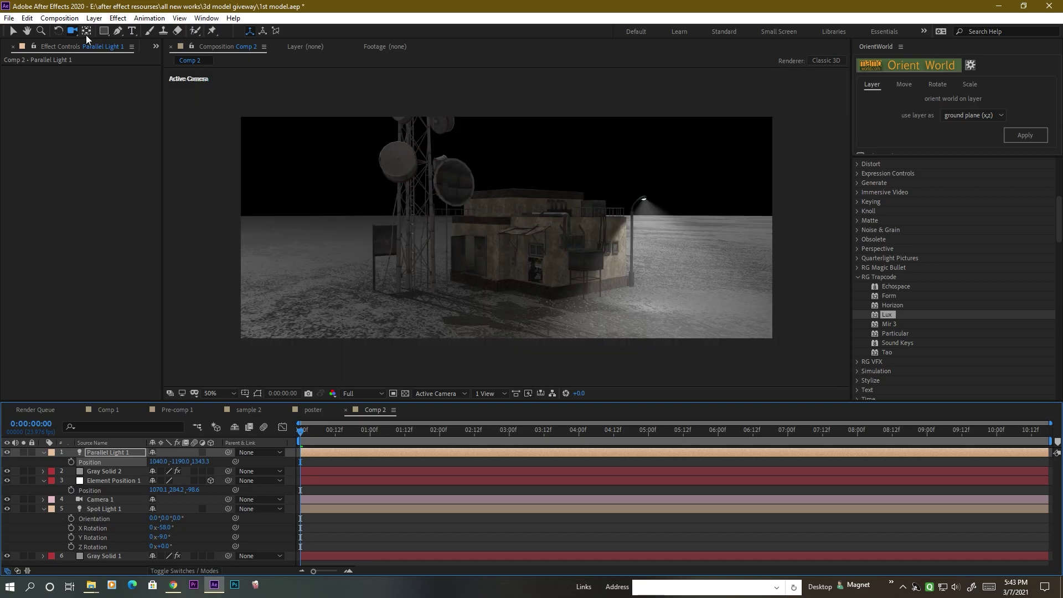
Step: Add a new Ambient light at 40% intensity
{"action": "left_click", "coordinate": [94, 18]}
{"action": "mouse_move", "coordinate": [172, 34]}
{"action": "left_click", "coordinate": [307, 56]}
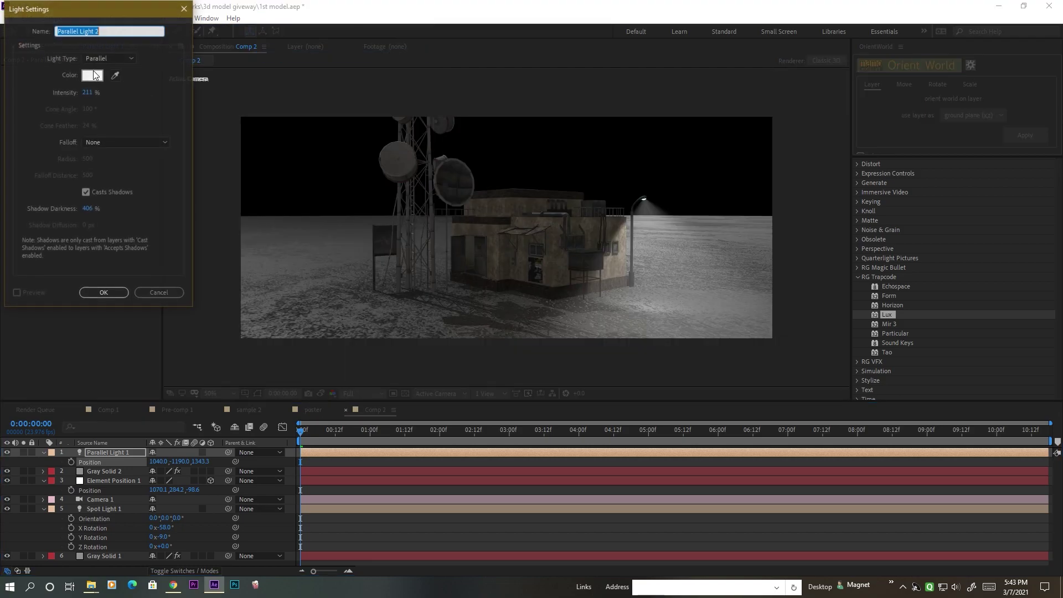
{"action": "left_click", "coordinate": [96, 59]}
{"action": "left_click", "coordinate": [113, 106]}
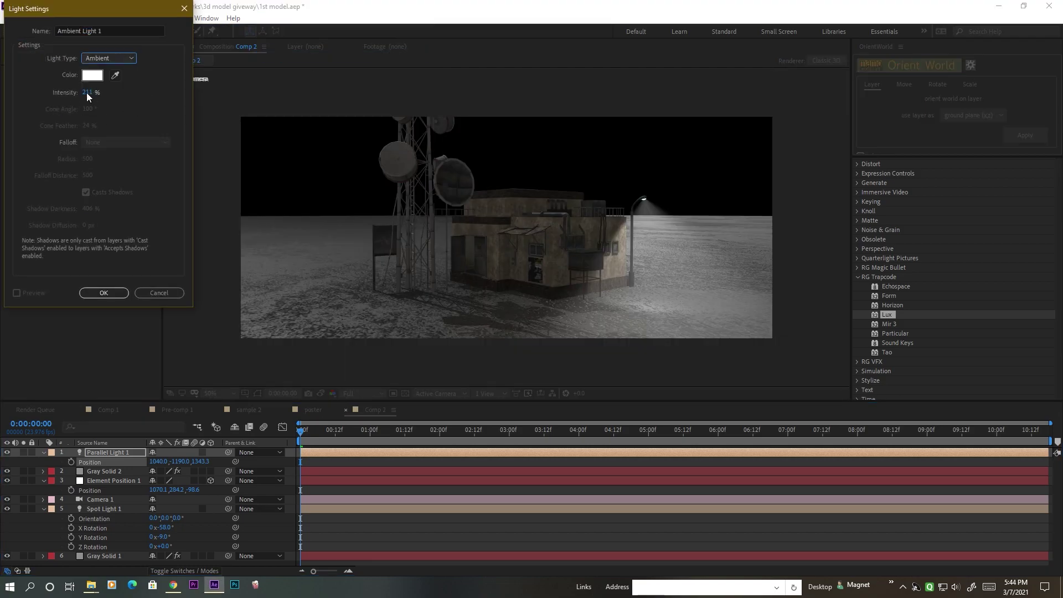
{"action": "left_click", "coordinate": [88, 93]}
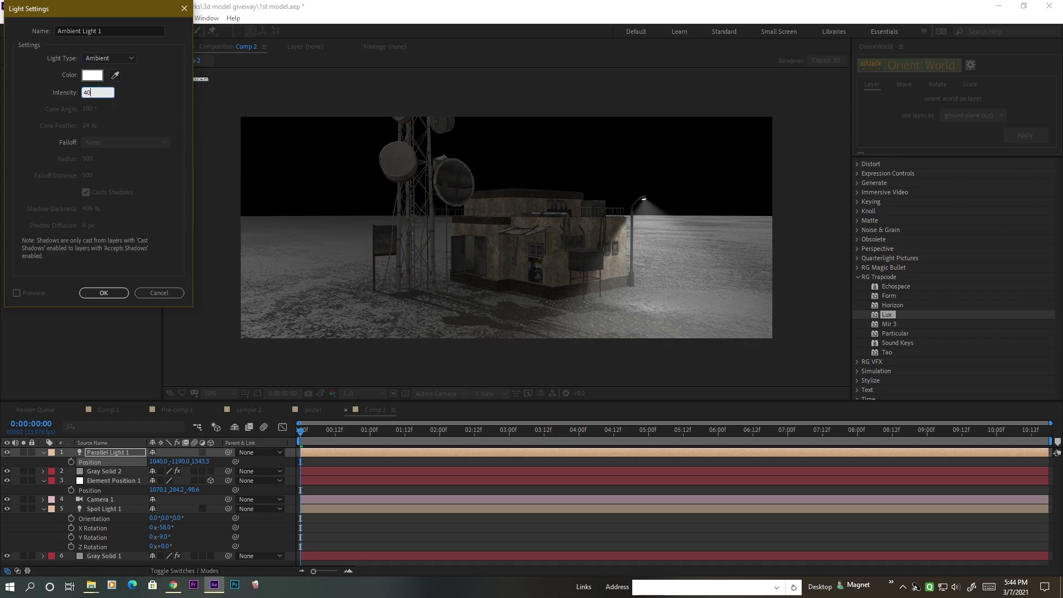
{"action": "left_click", "coordinate": [96, 291]}
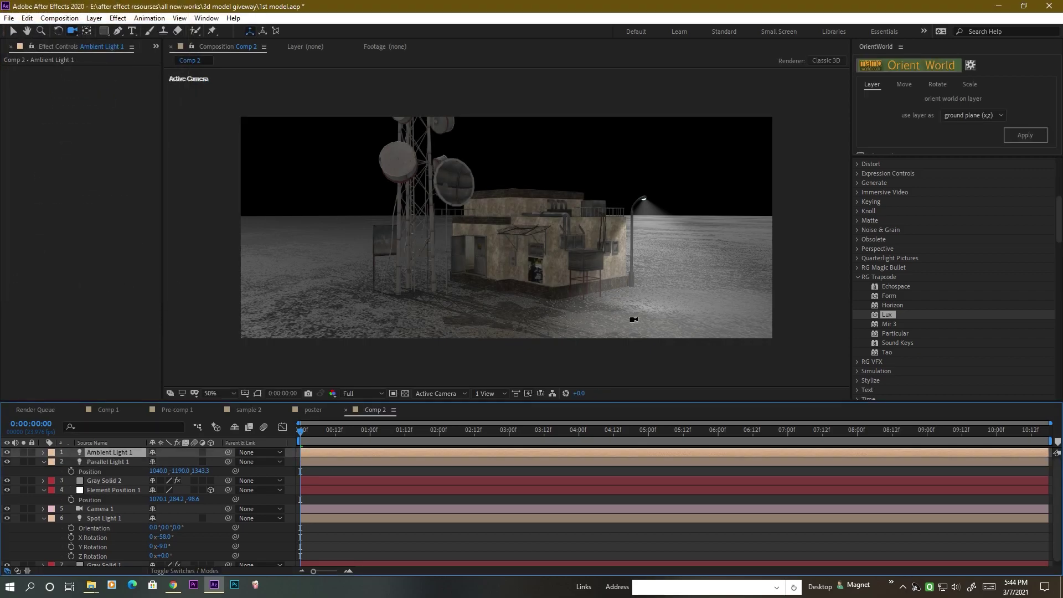
Step: Orbit the camera to review the brightened tower scene, then undo the orbit
{"action": "left_click", "coordinate": [558, 289]}
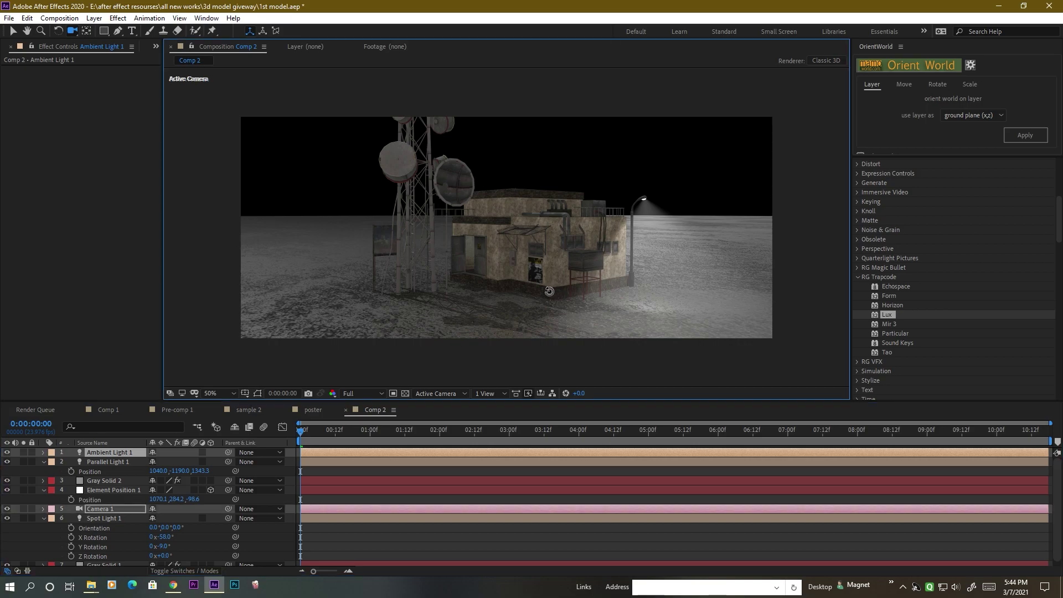
{"action": "left_click_drag", "start_coordinate": [550, 296], "coordinate": [533, 277]}
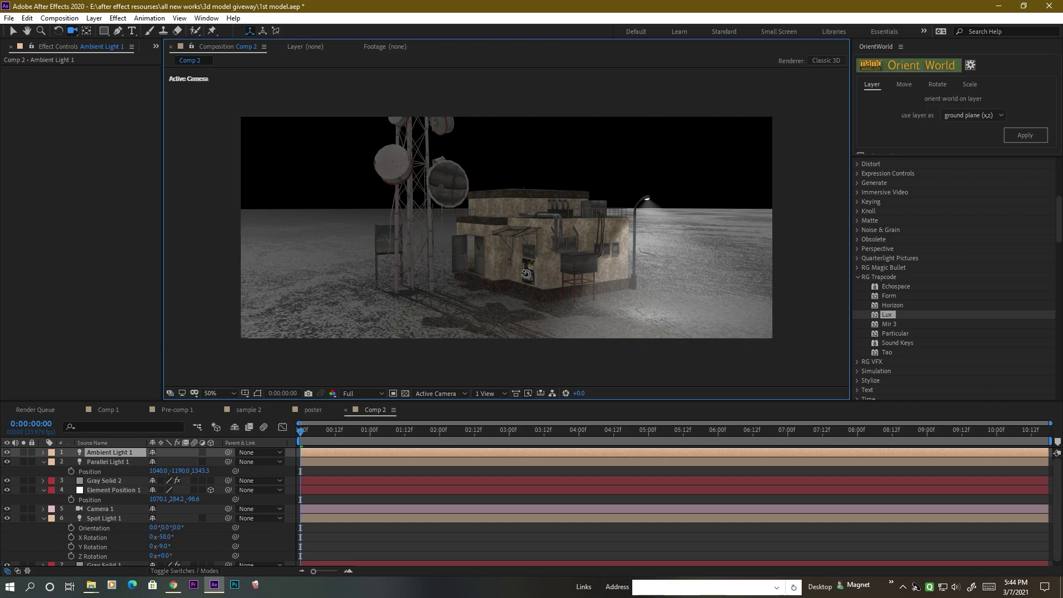
{"action": "key", "text": "ctrl+z"}
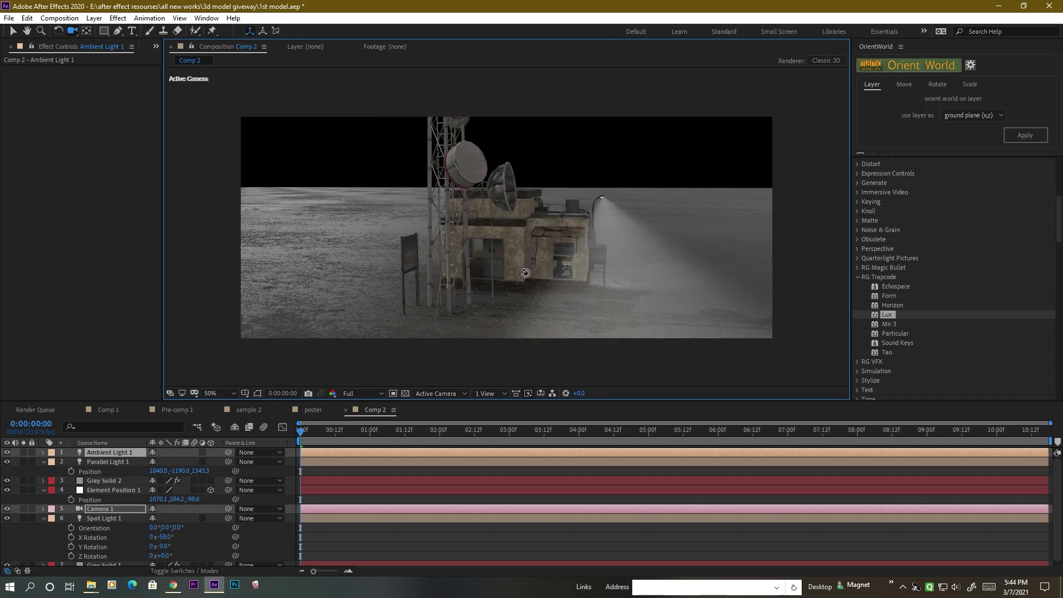
{"action": "key", "text": "ctrl+z"}
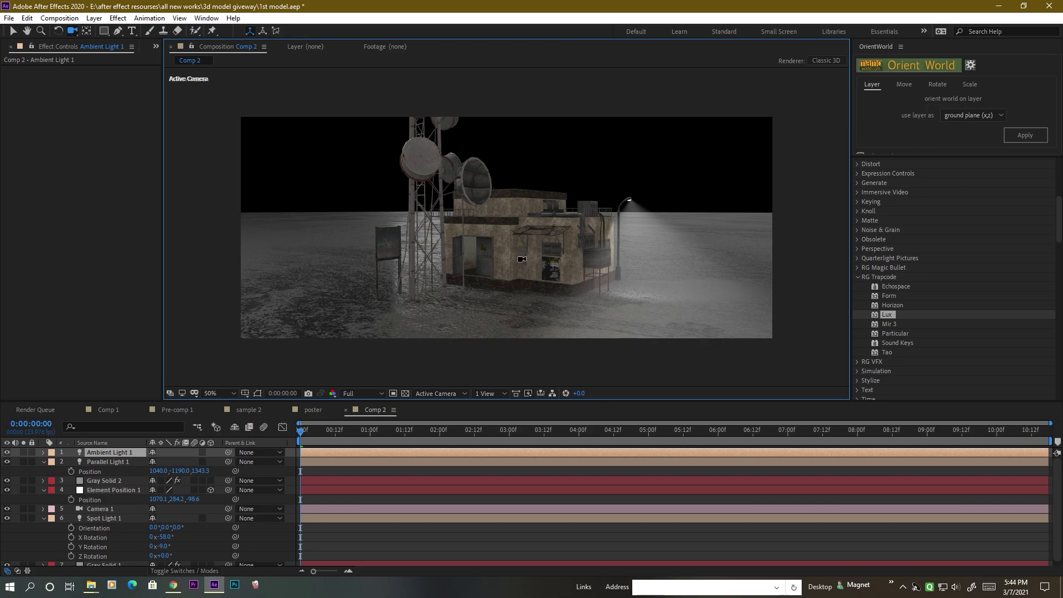